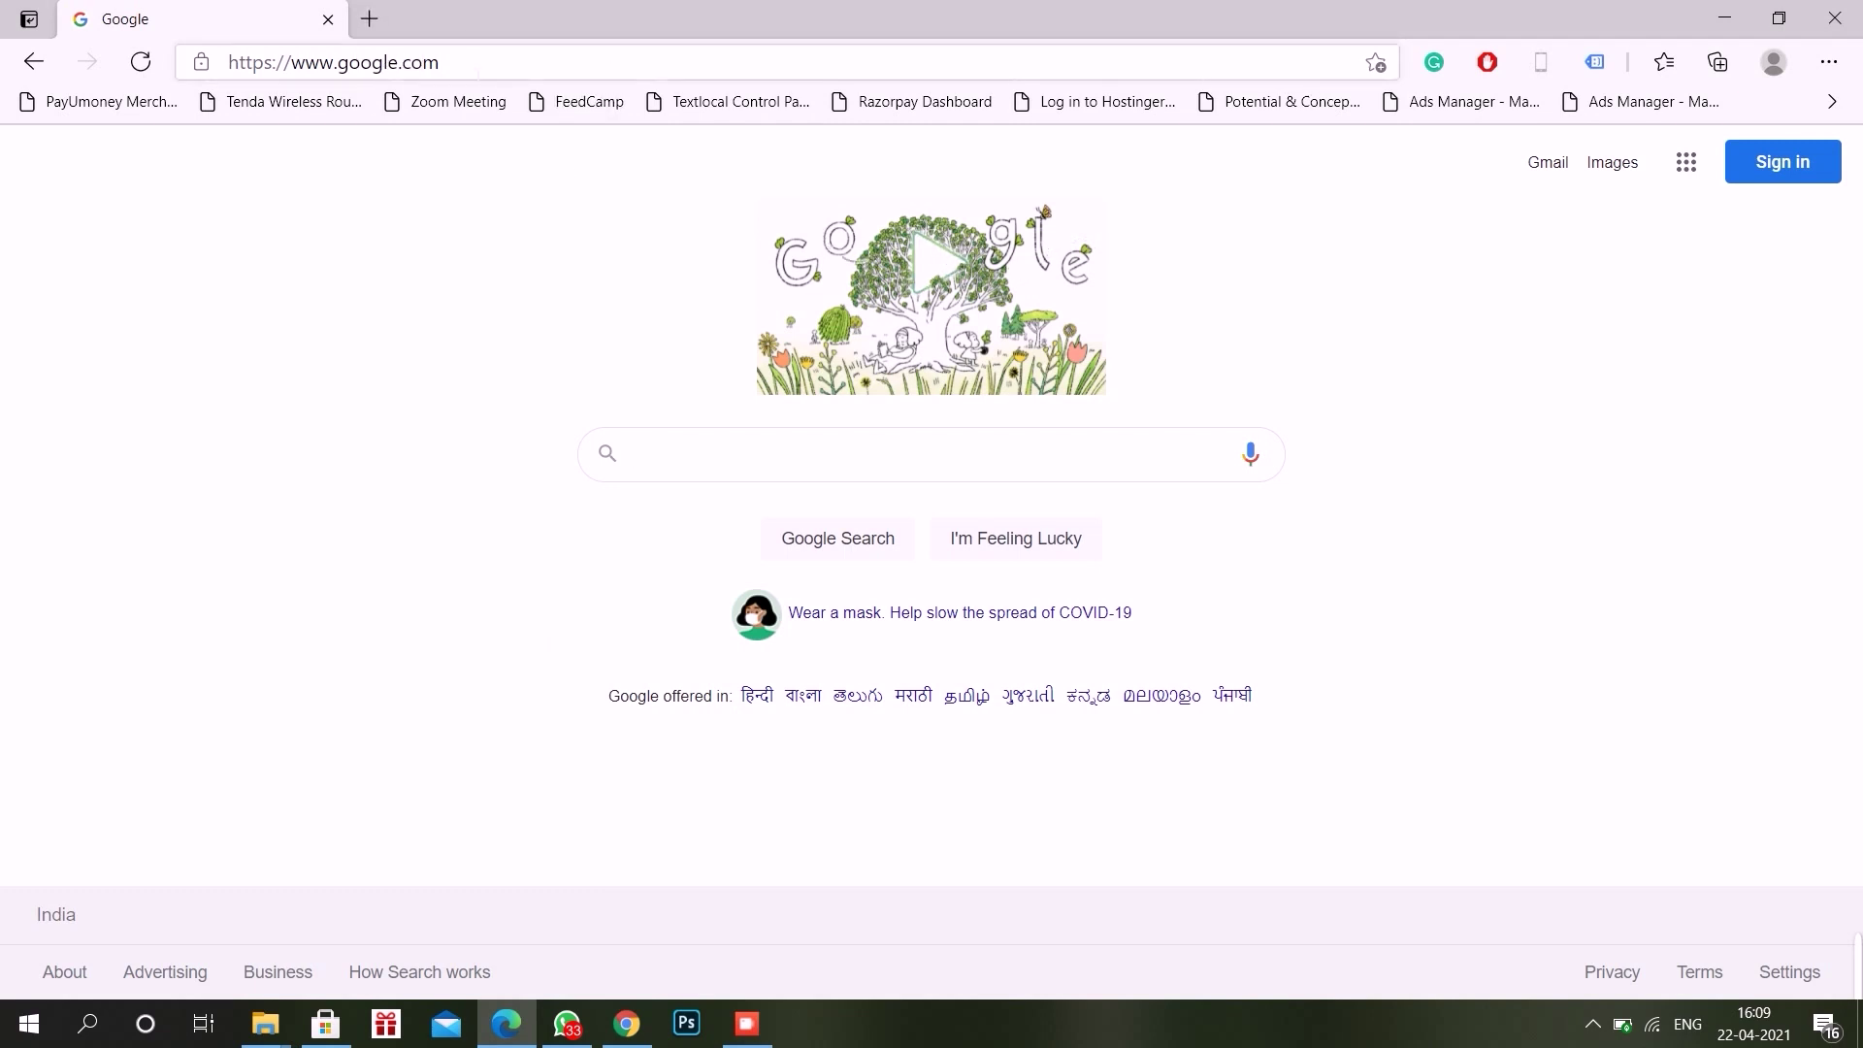
Step: Go to the Classplus login page, verify the organisation code and log in with the mobile number
click(478, 73)
text(https://web.classplusapp.com/login)
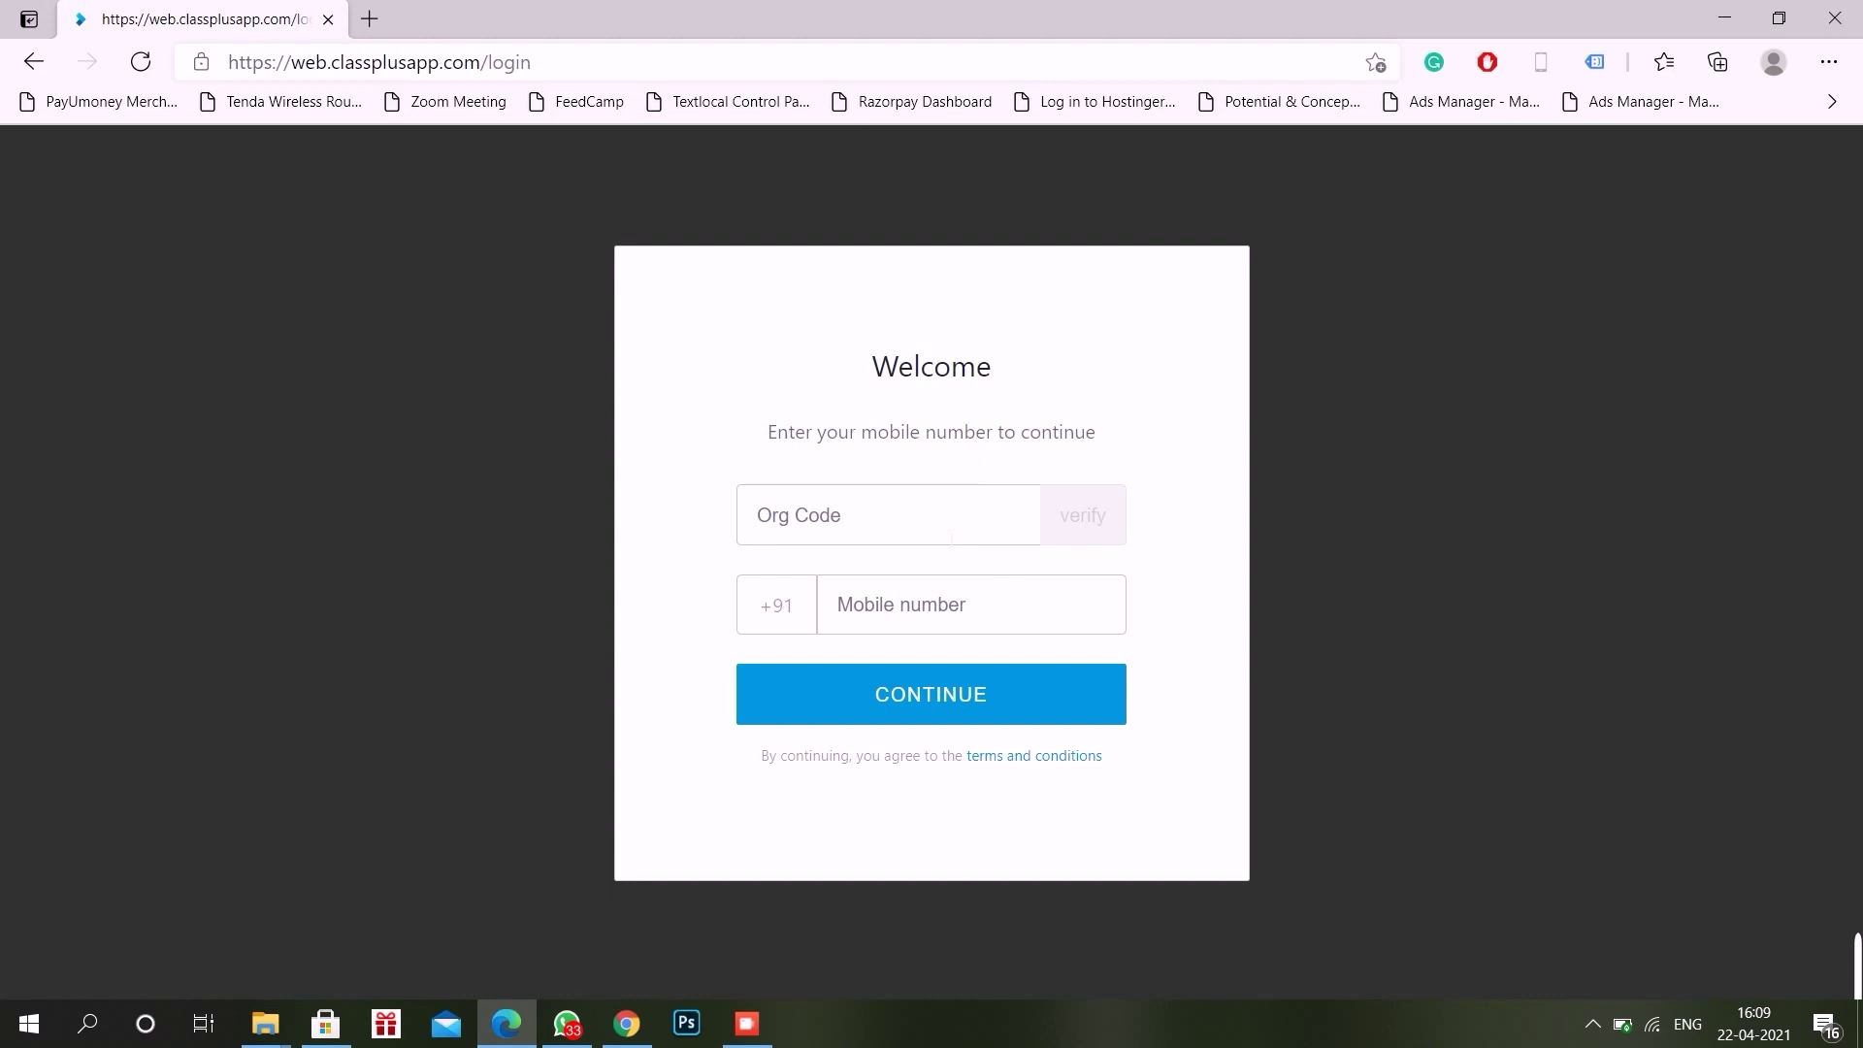
text(xsjxf)
click(1081, 528)
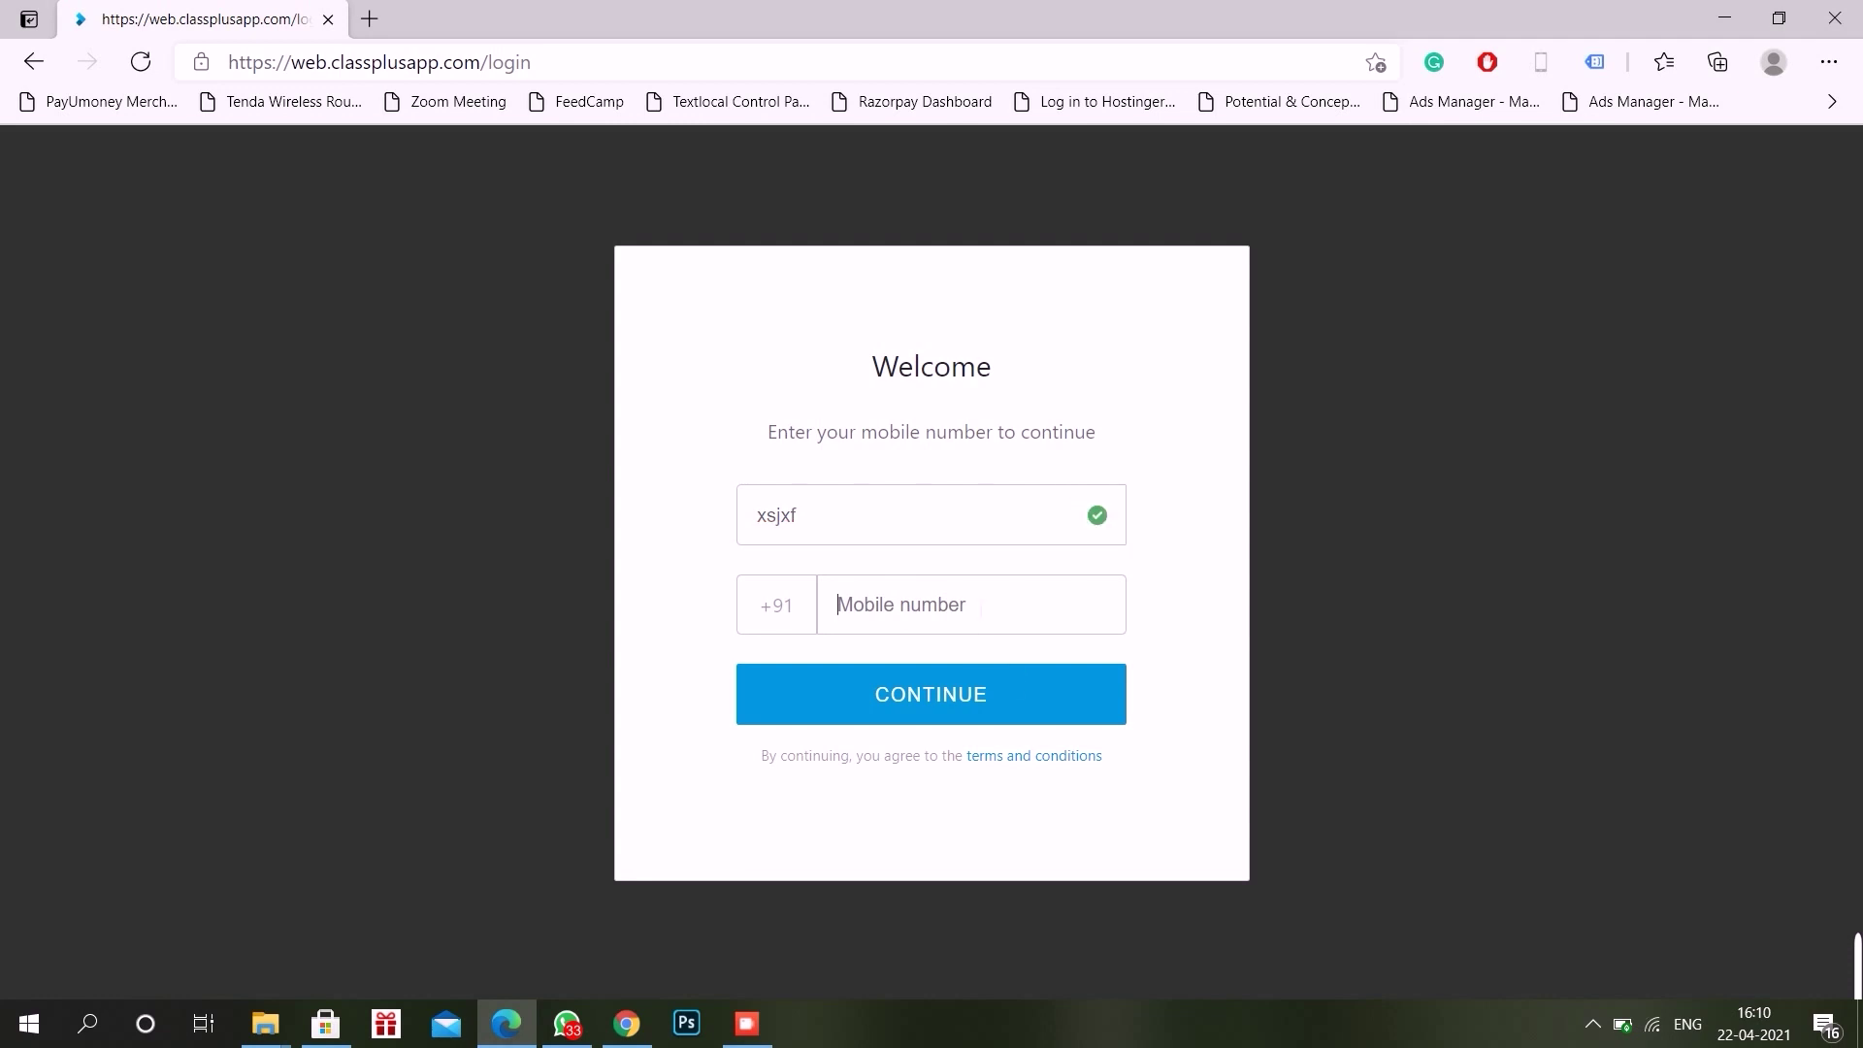
click(1009, 709)
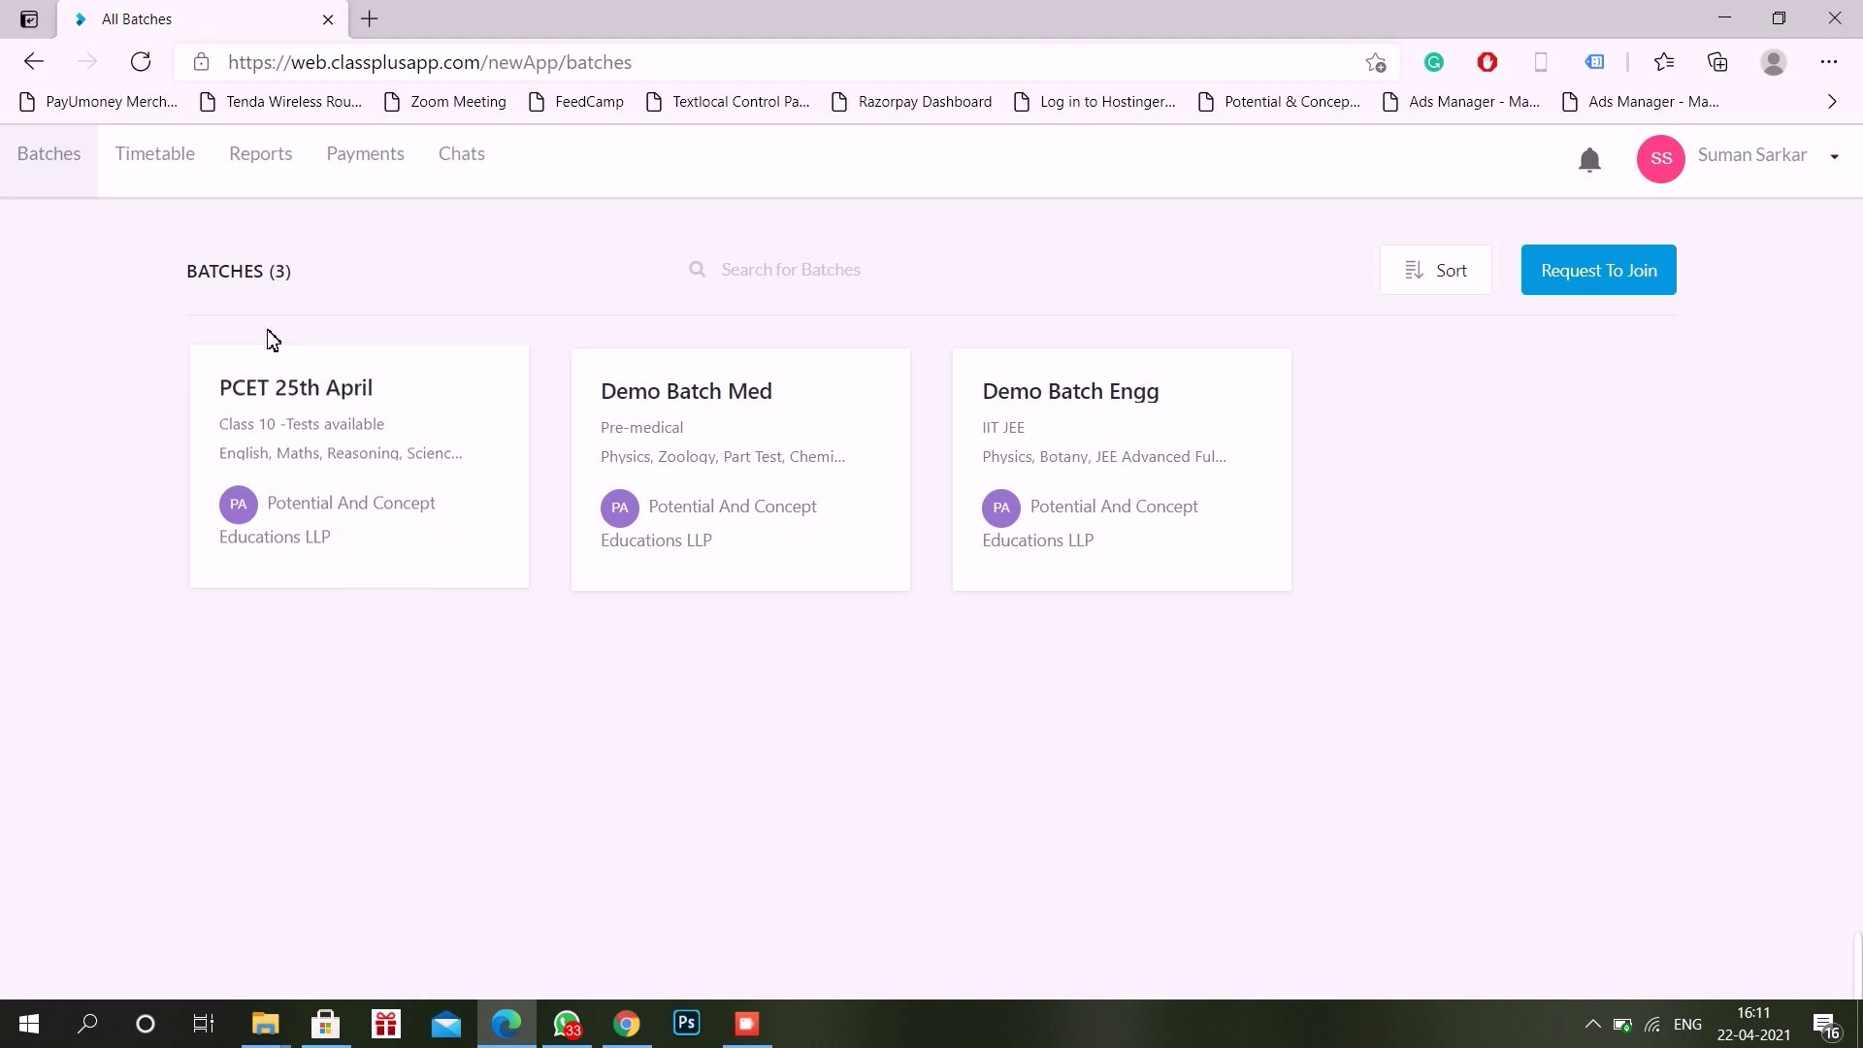
Step: Open the PCET 25th April batch and show its Tests list
click(303, 432)
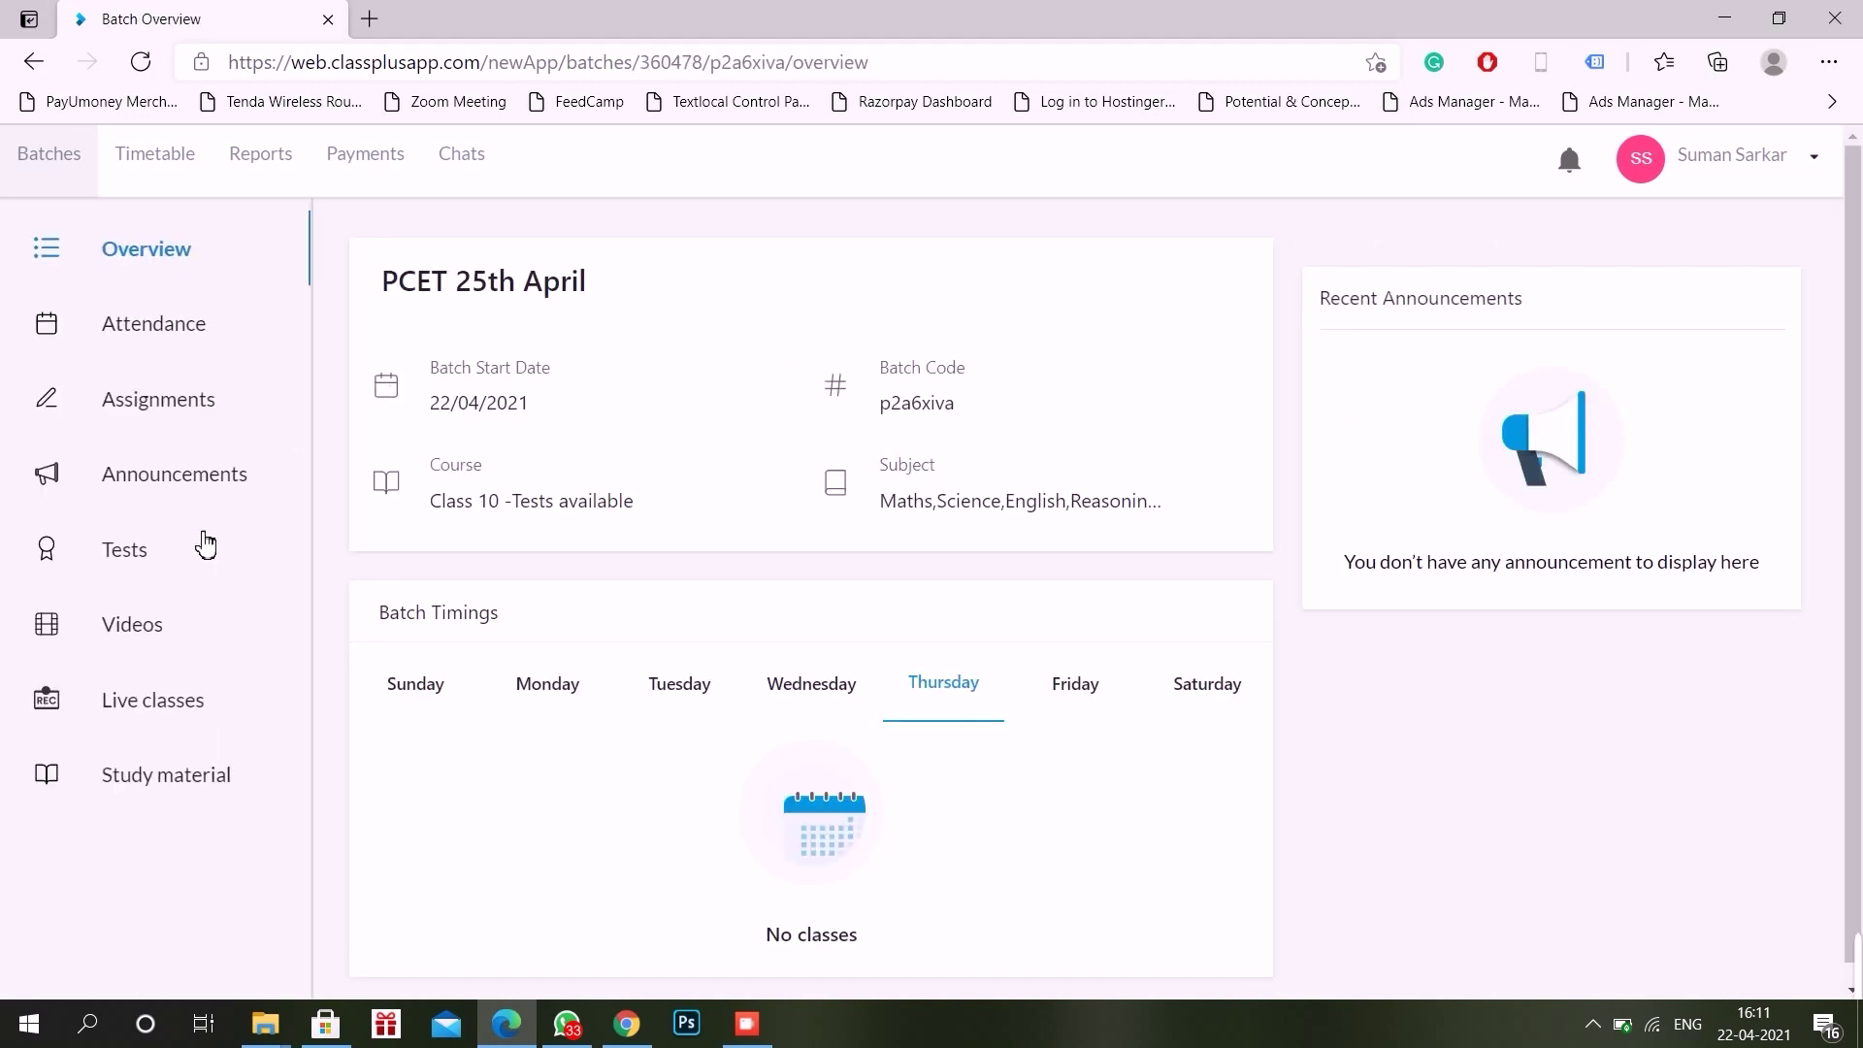
click(133, 570)
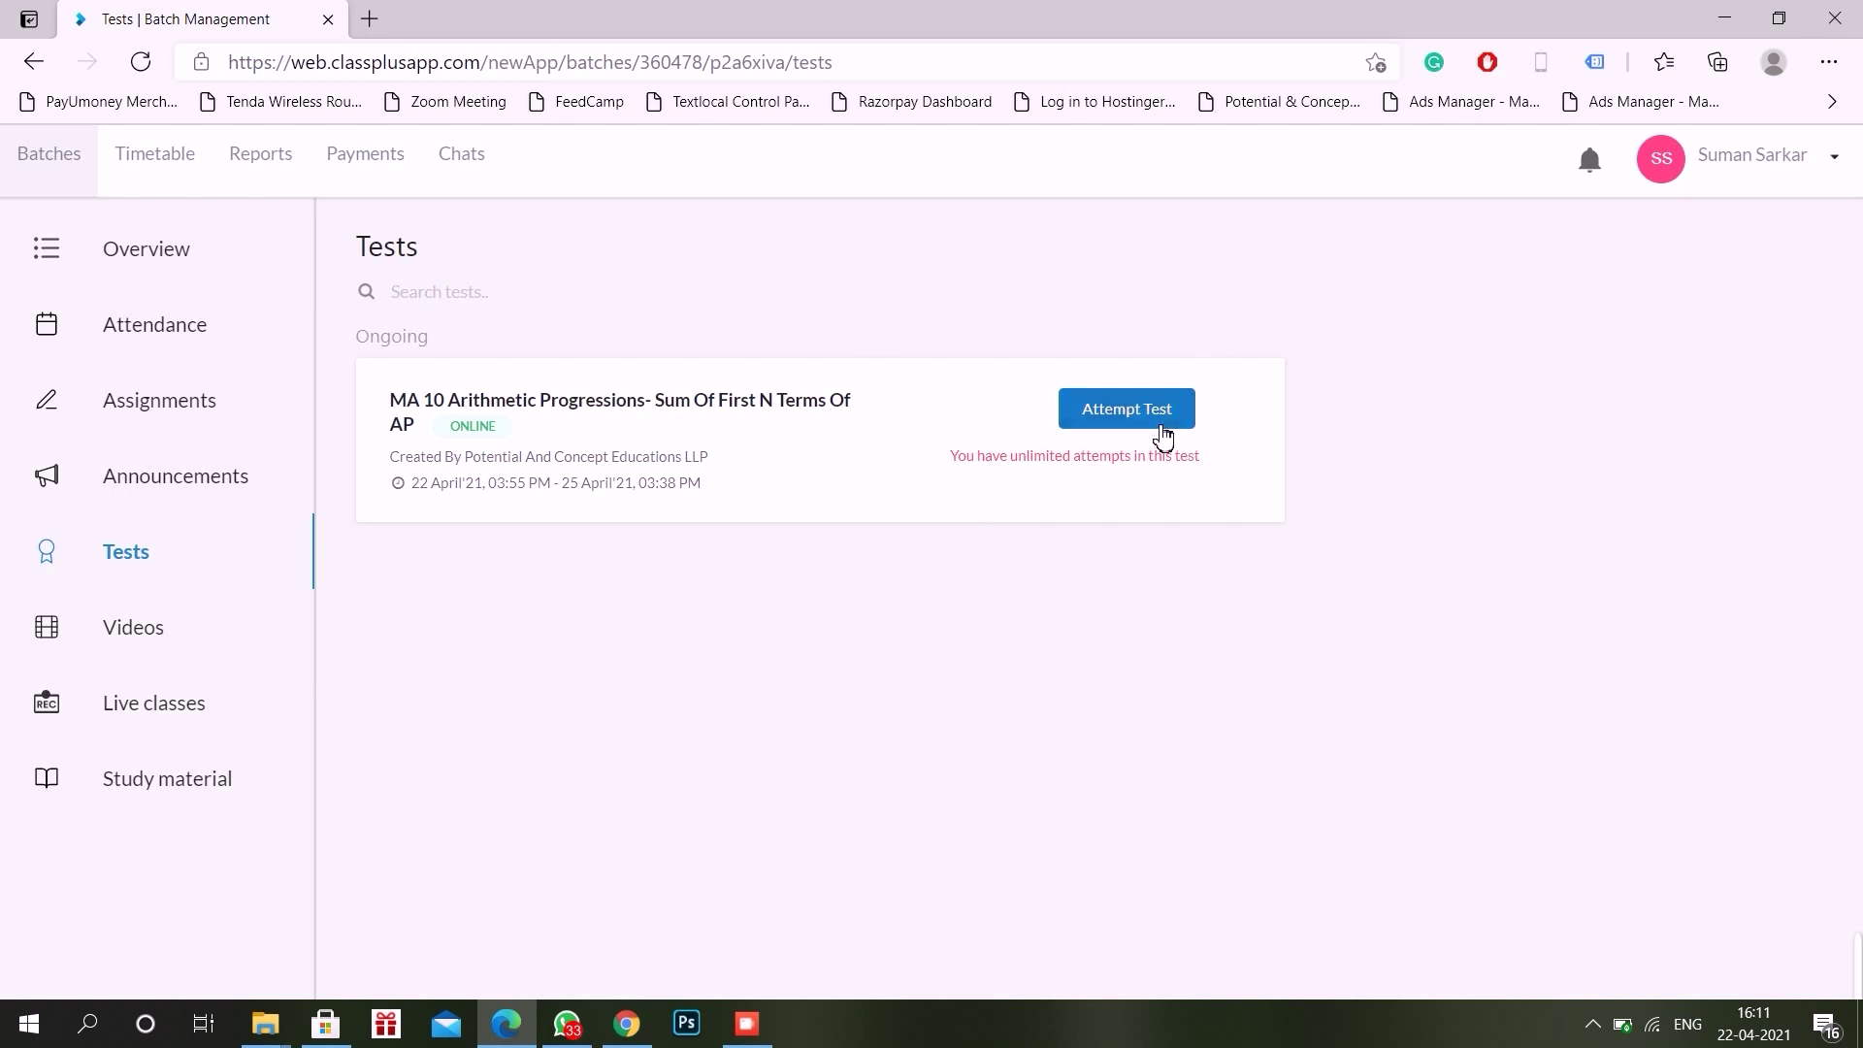
Step: Start the MA 10 Arithmetic Progressions test, read its General Instructions, and open a new browser tab
click(1162, 427)
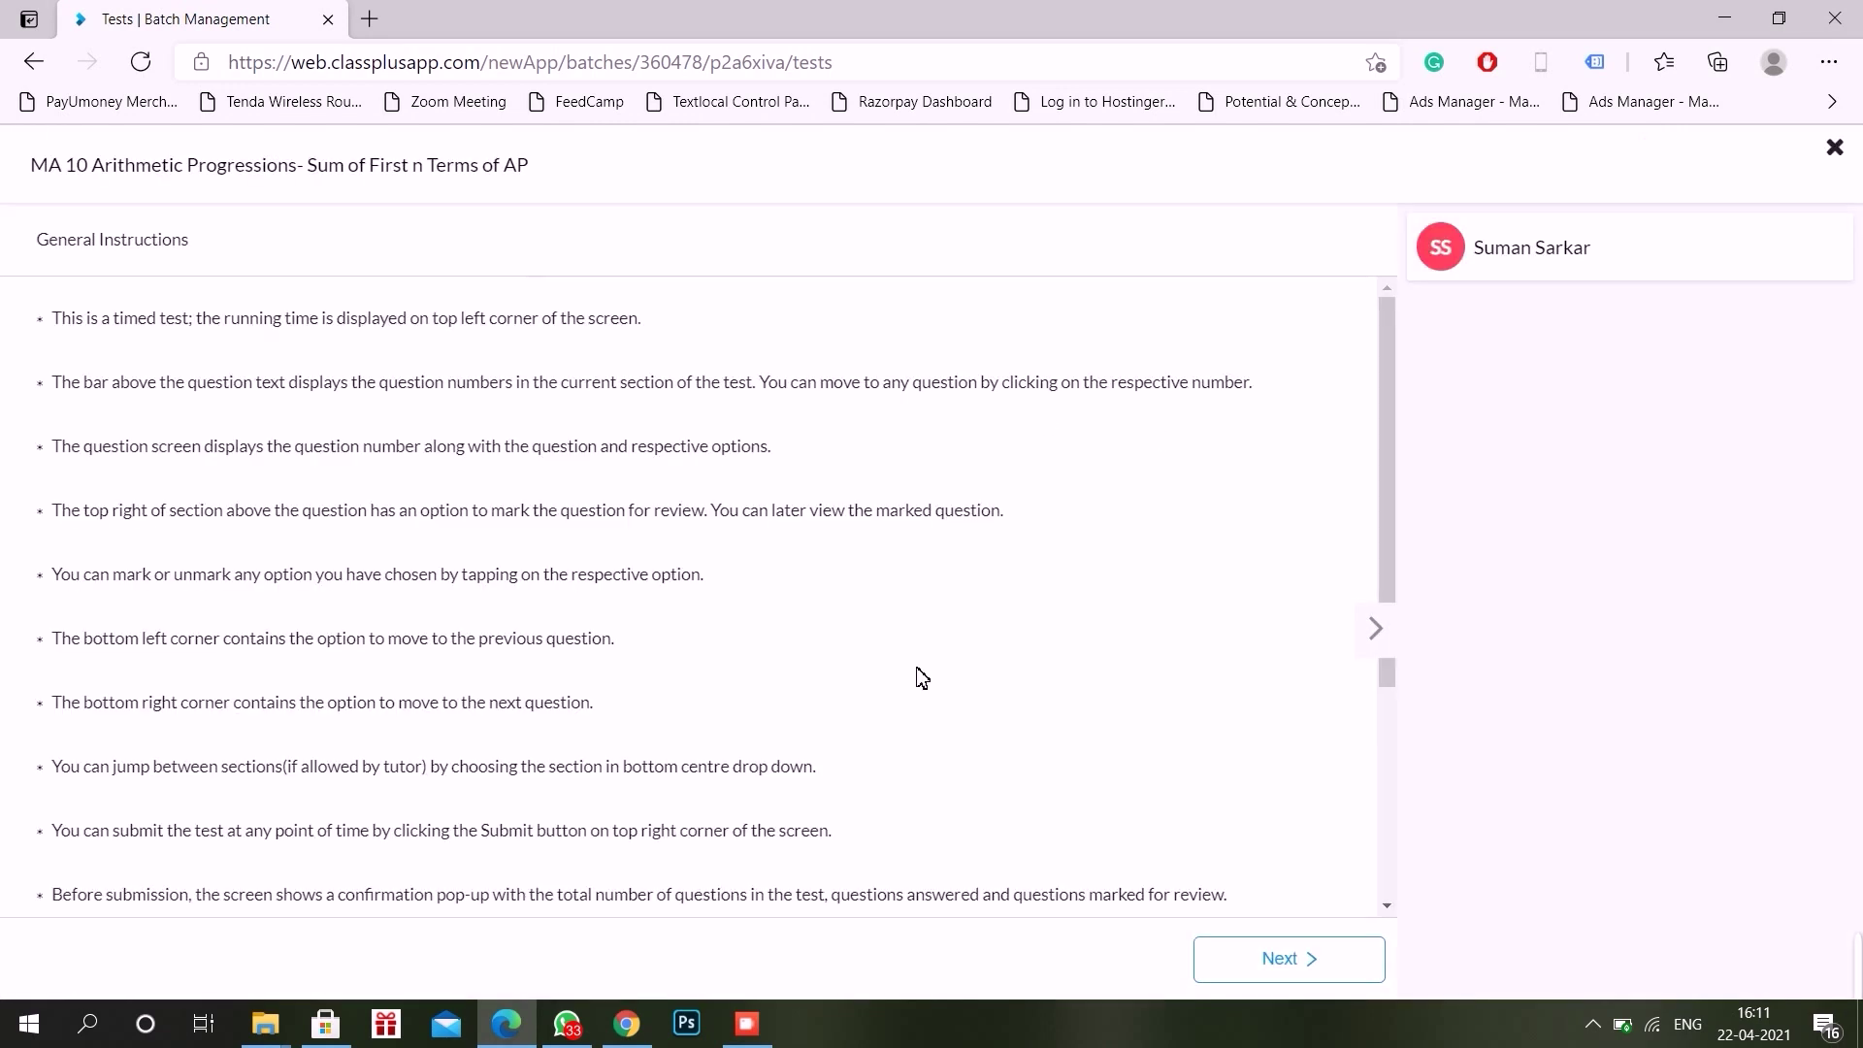
scroll(919, 673, down, 2)
scroll(922, 677, down, 3)
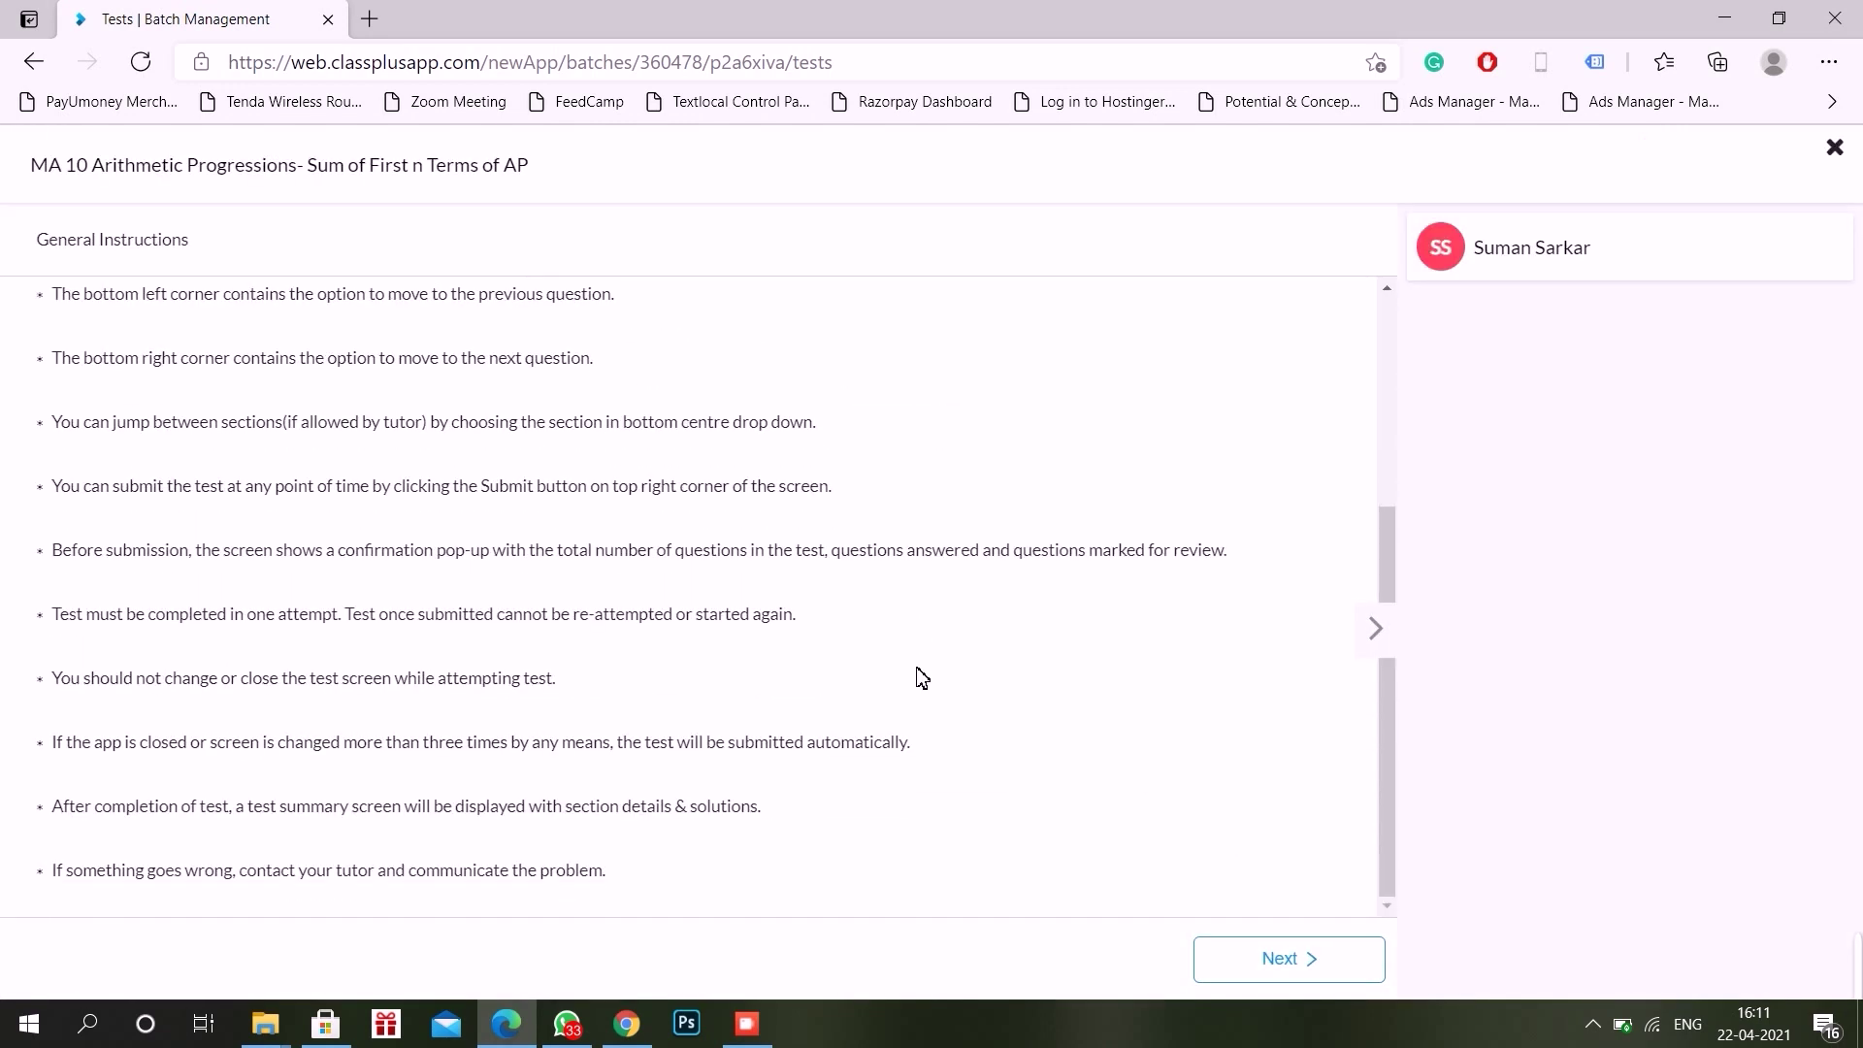
scroll(922, 677, up, 4)
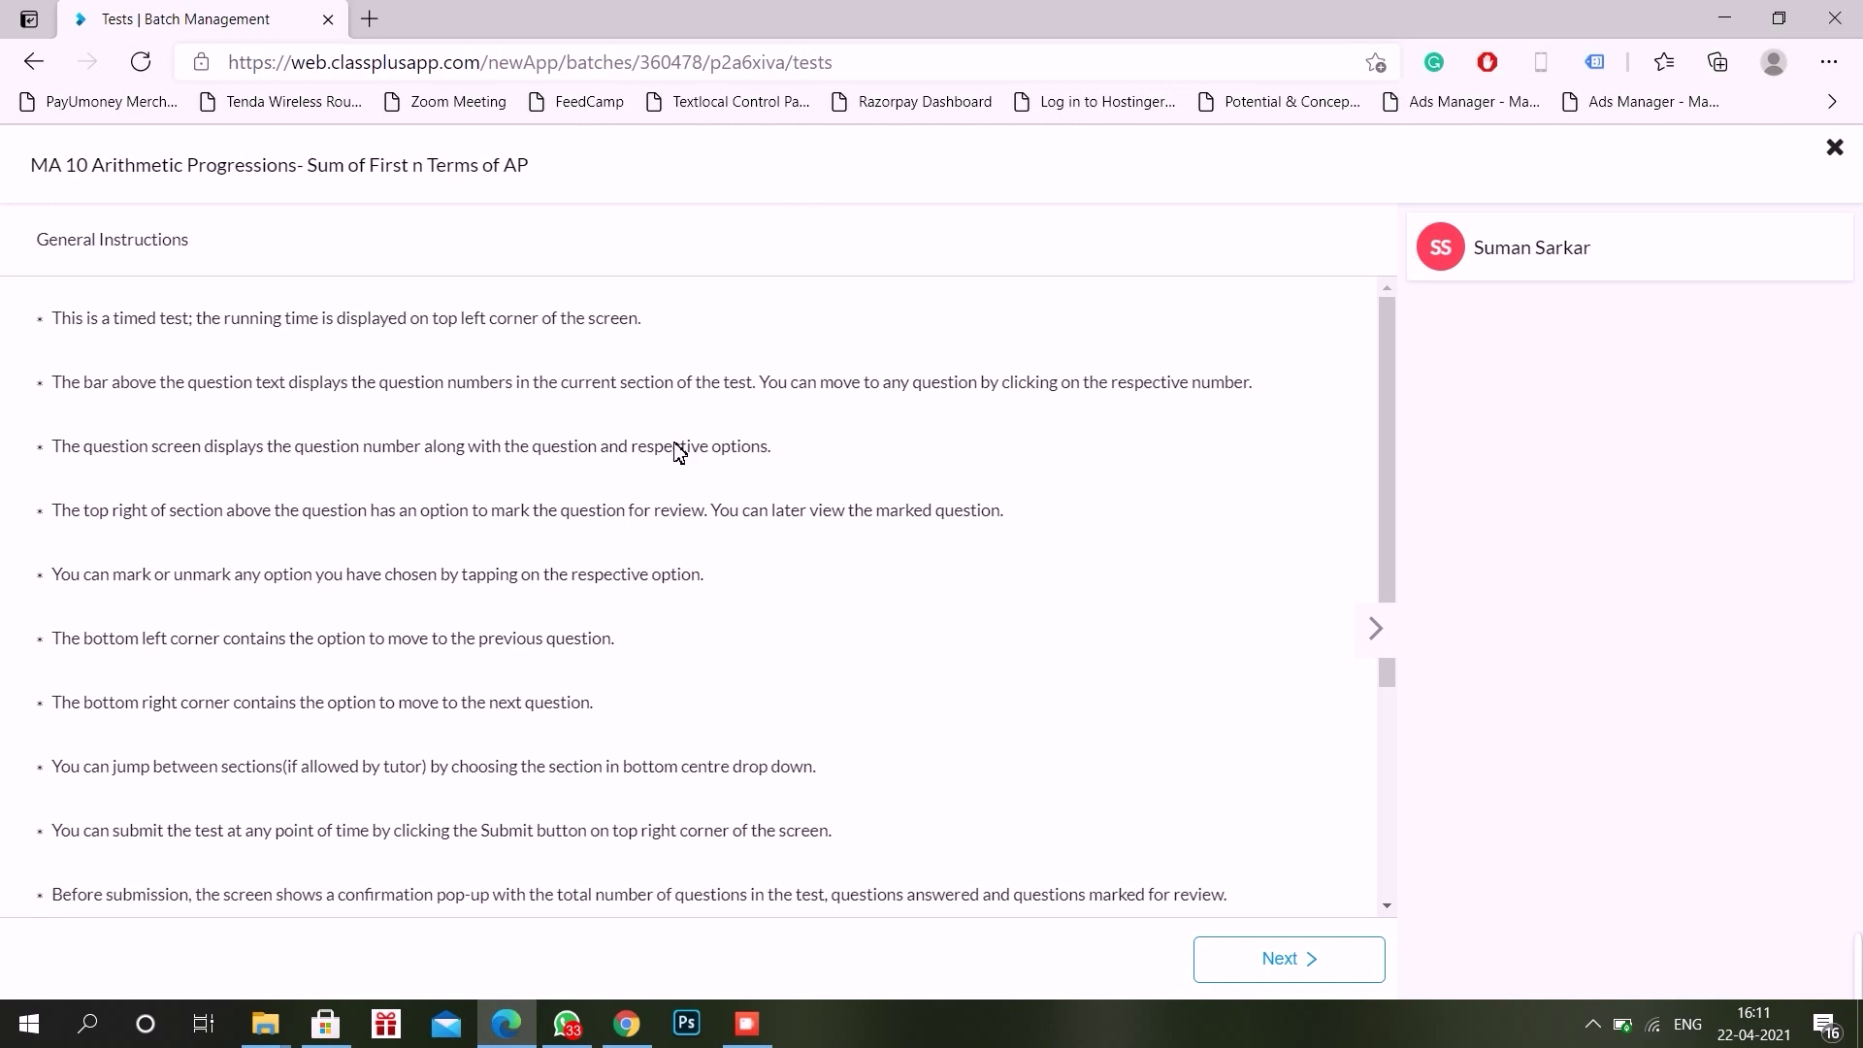
click(368, 18)
click(230, 13)
click(543, 32)
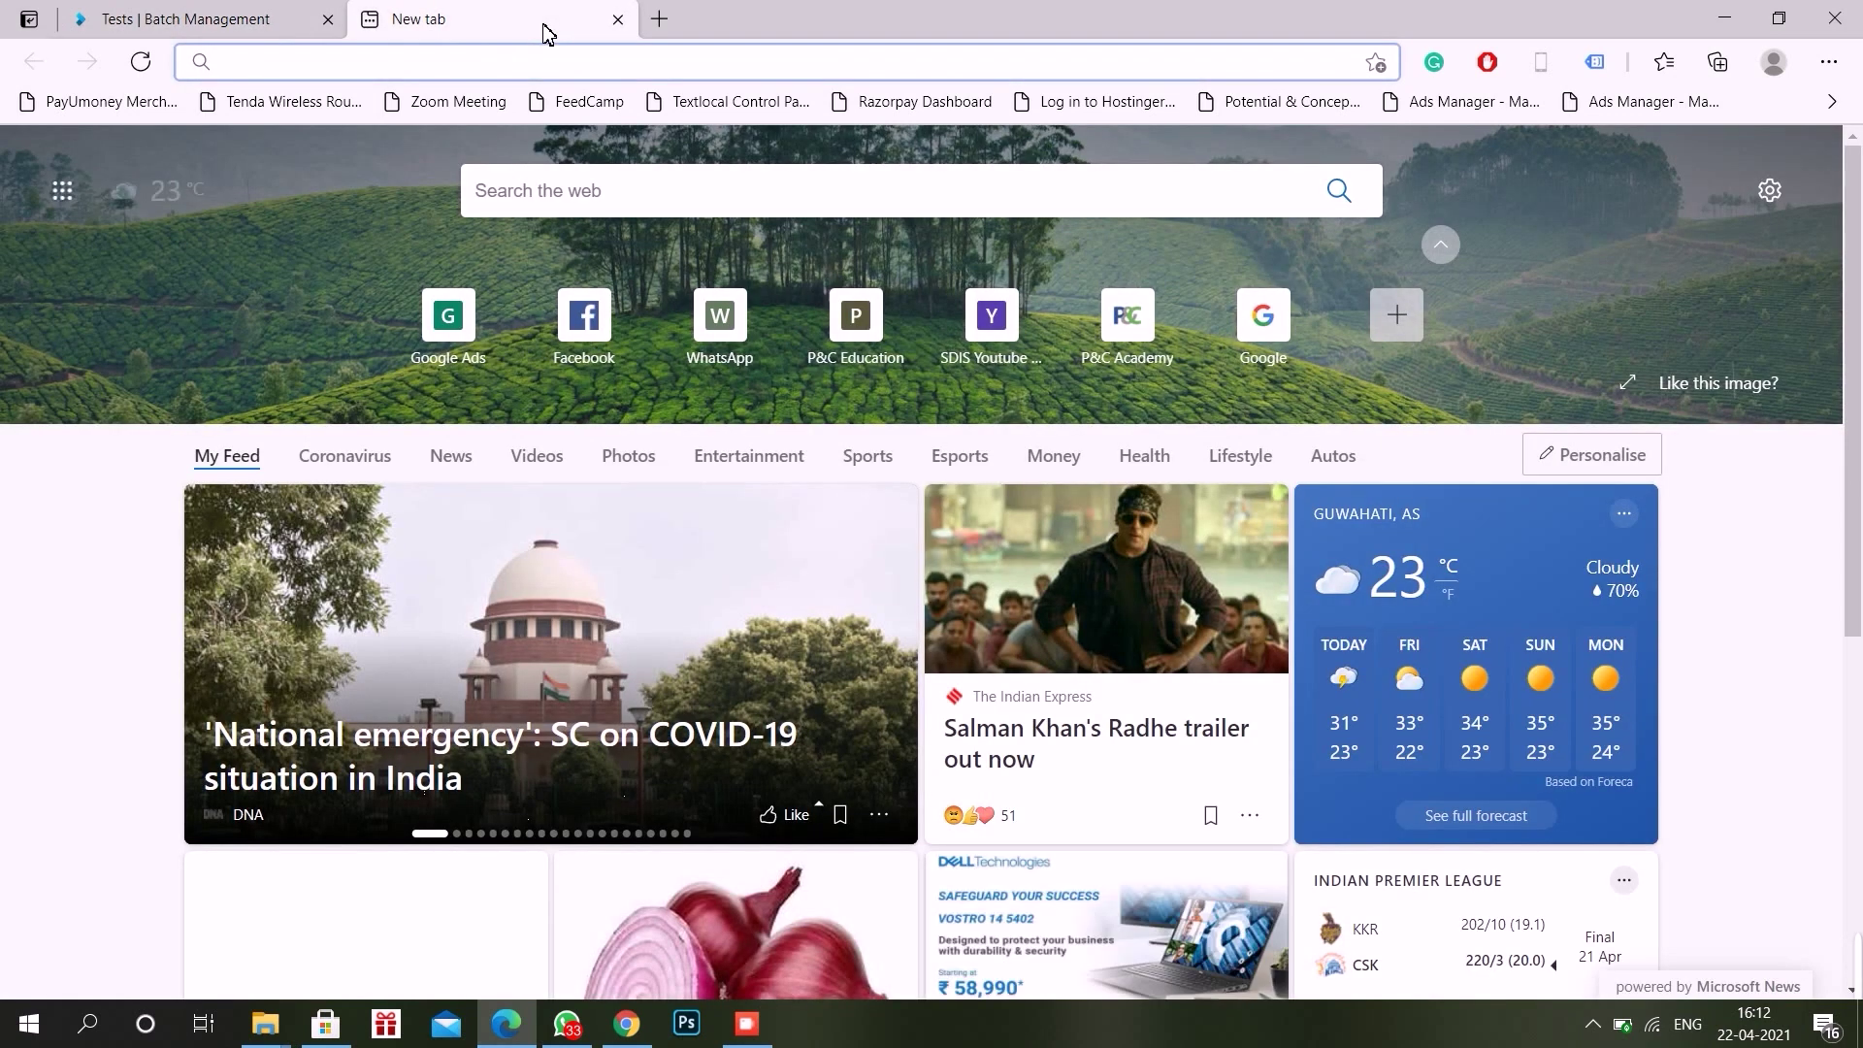
click(238, 15)
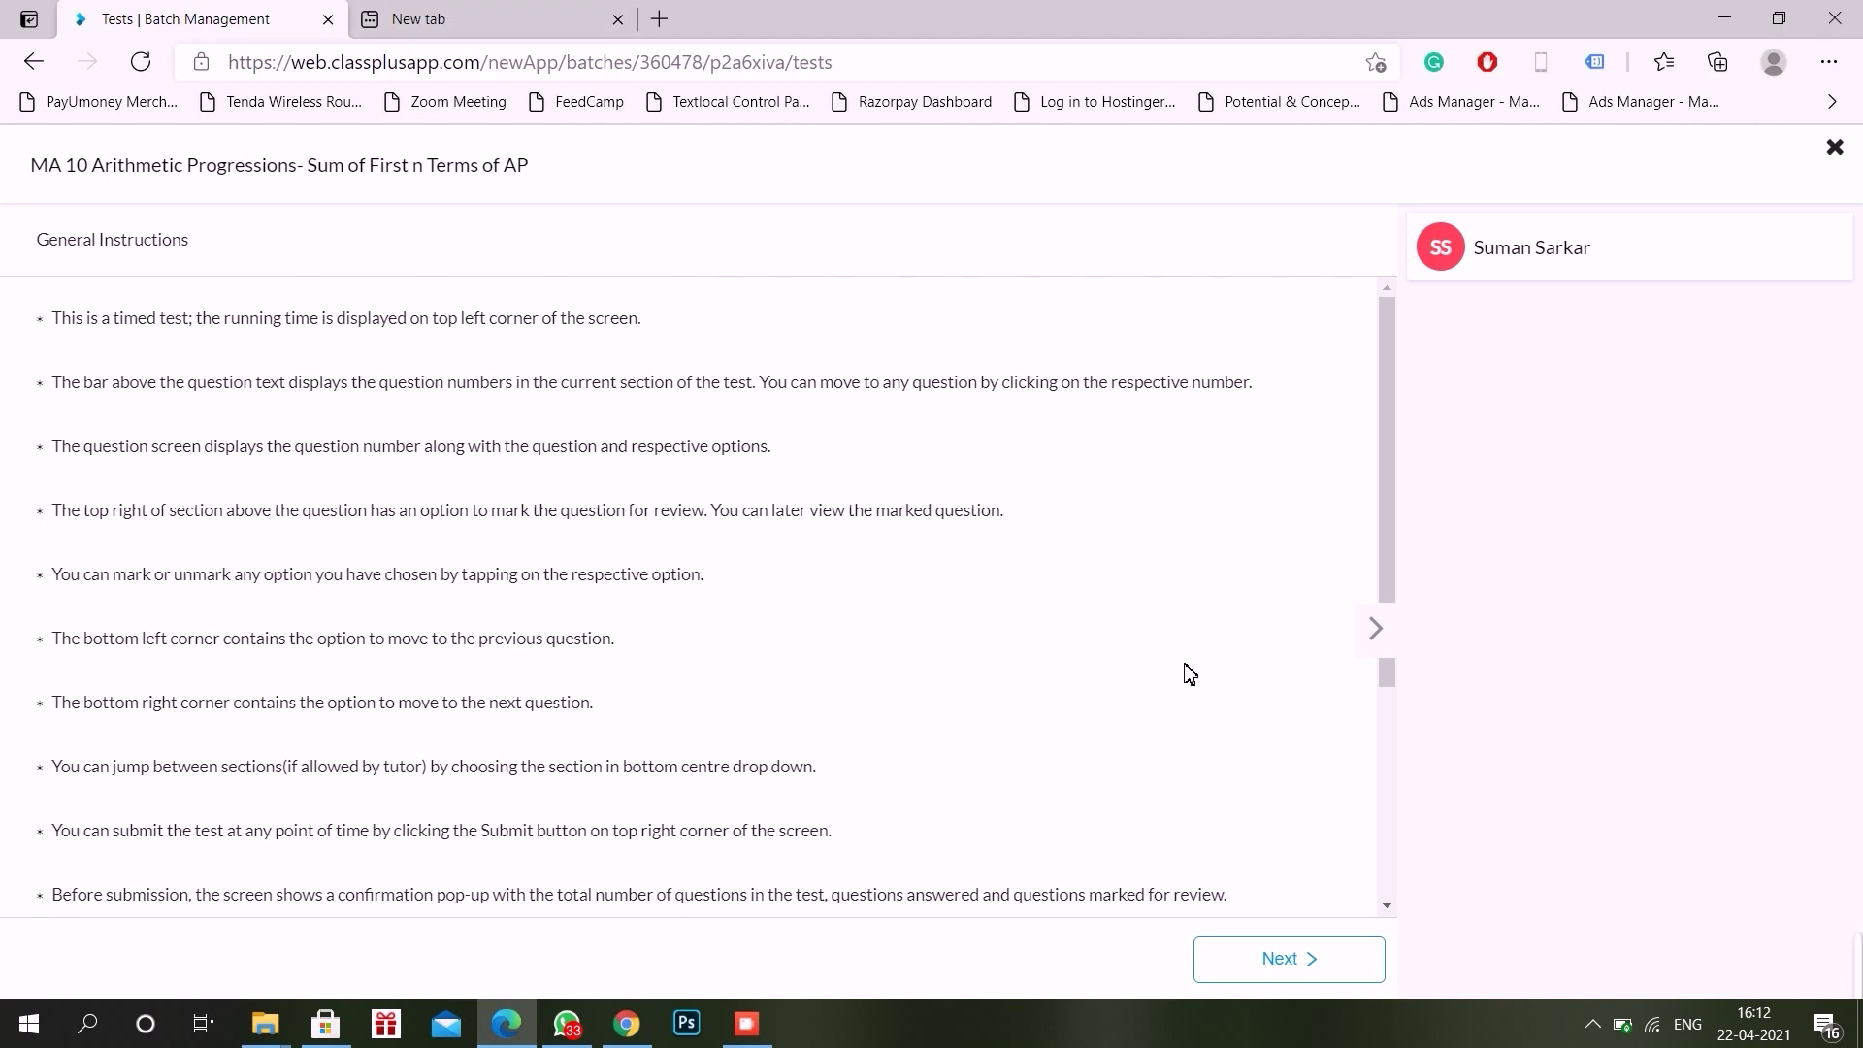
scroll(1189, 673, down, 3)
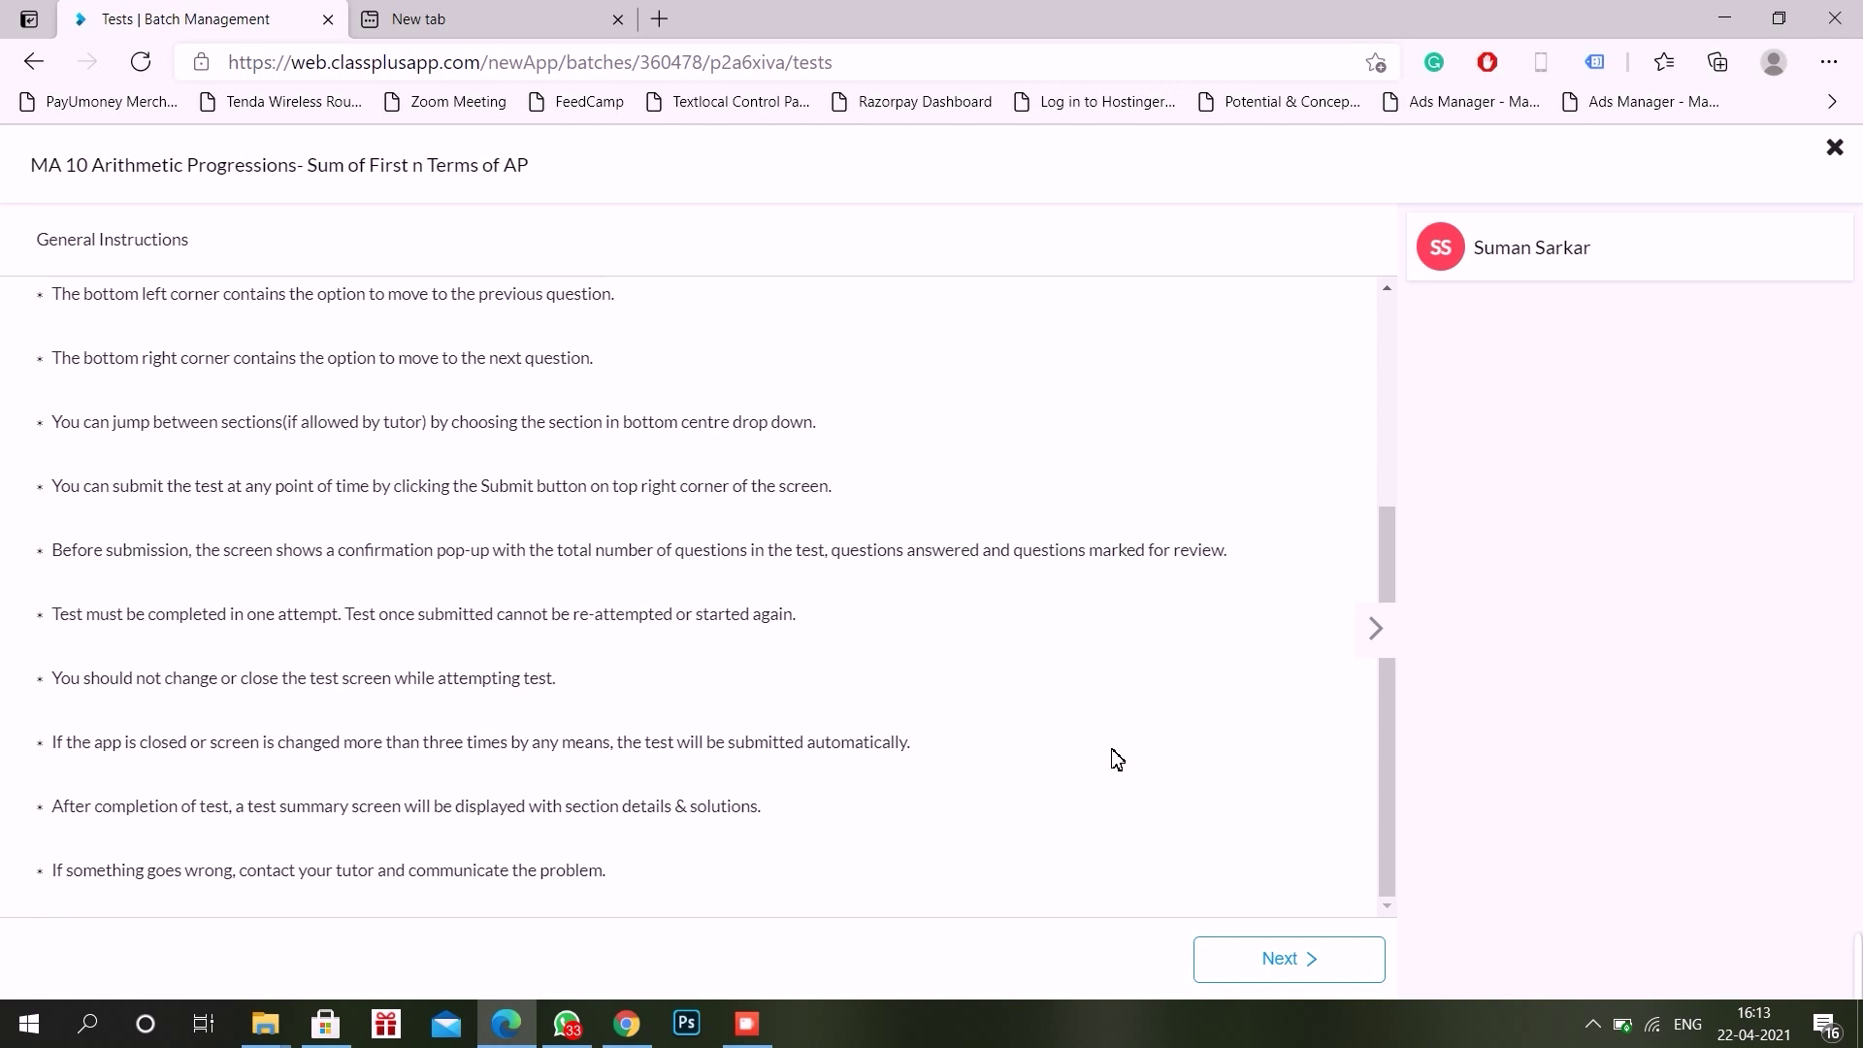
Step: Go to the test instructions page and tick 'I have read and understood the instructions'
click(1286, 966)
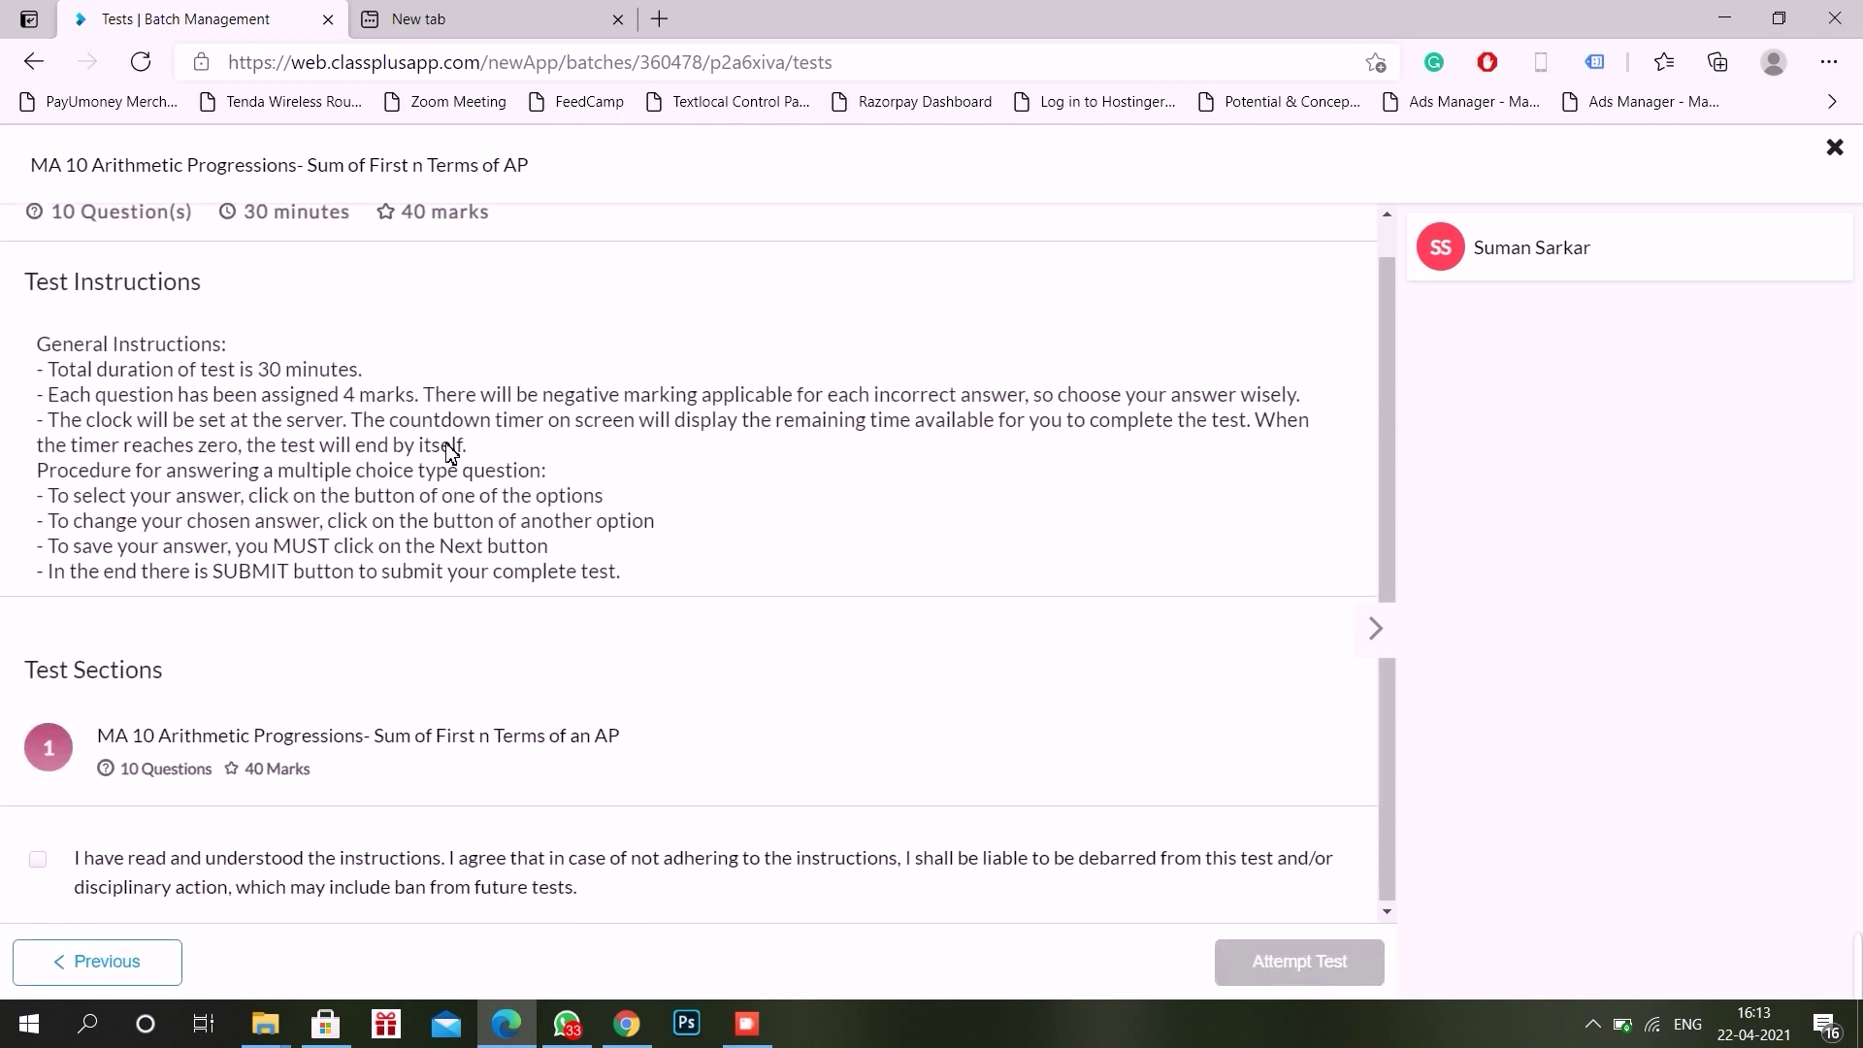
scroll(451, 451, up, 1)
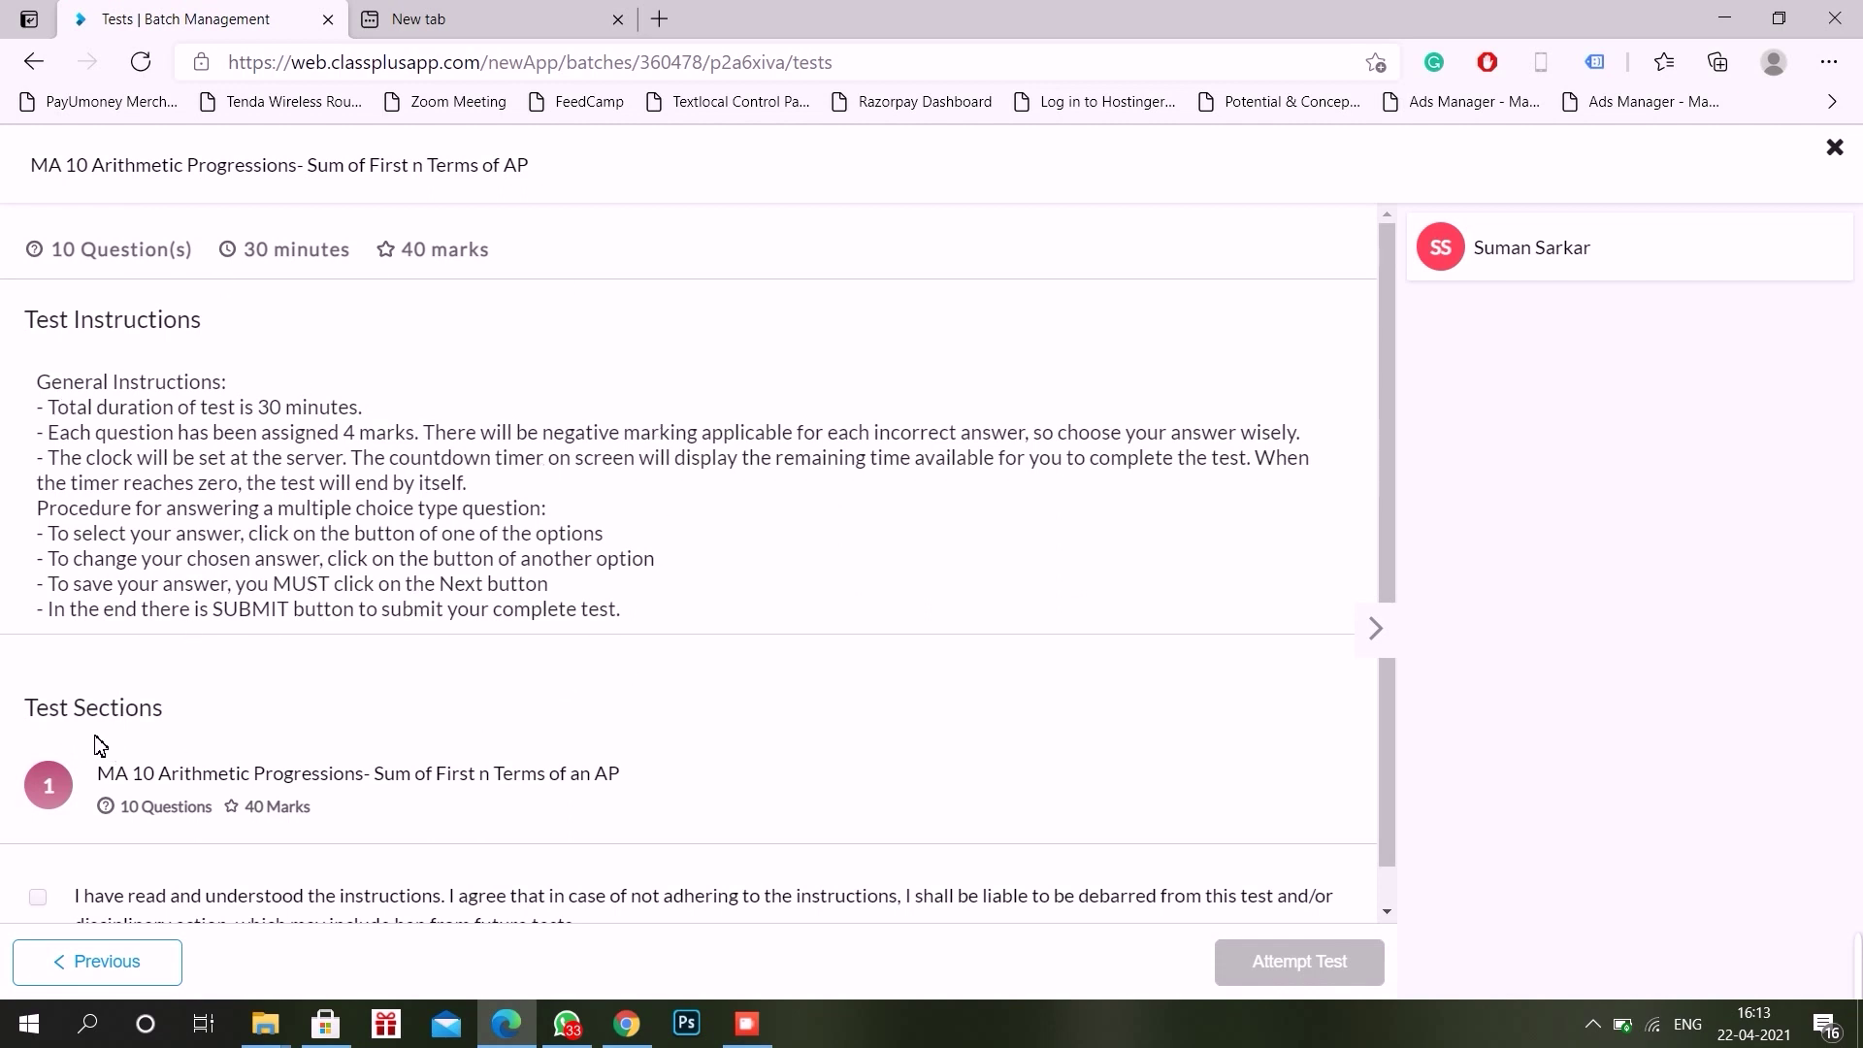
scroll(705, 731, down, 1)
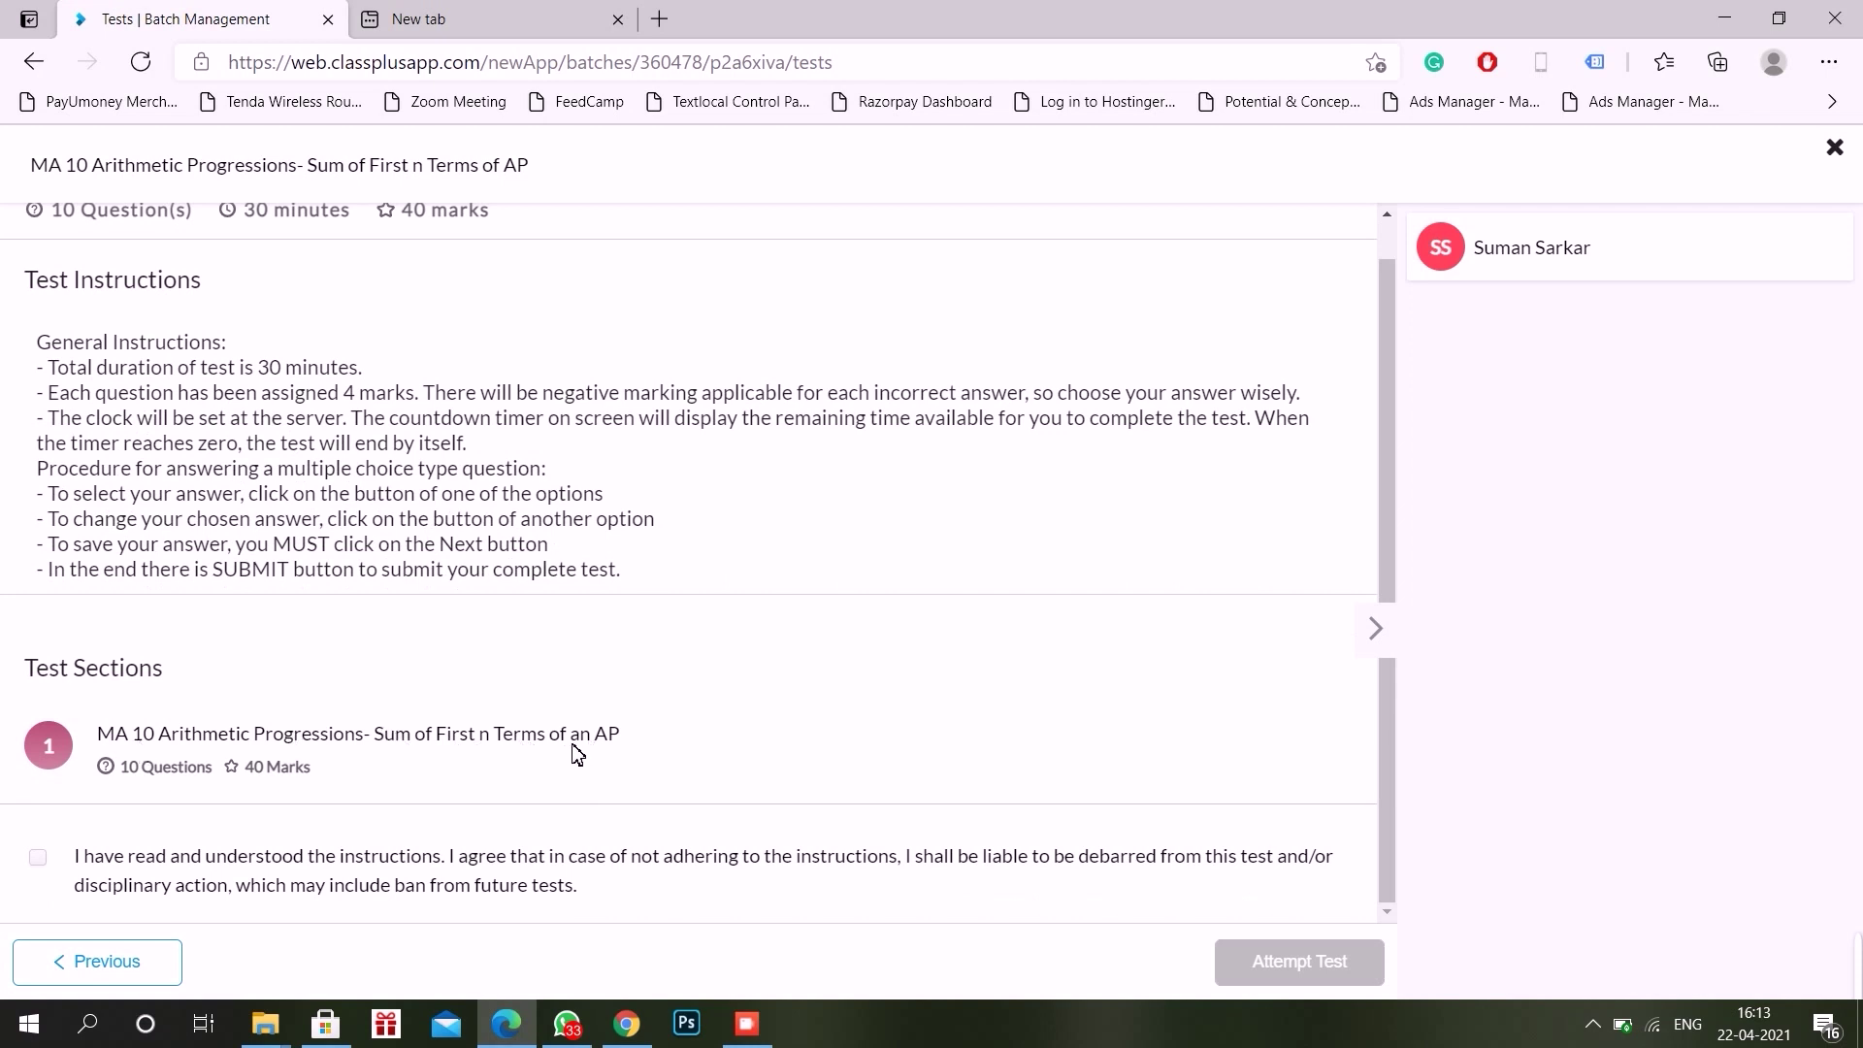
click(39, 859)
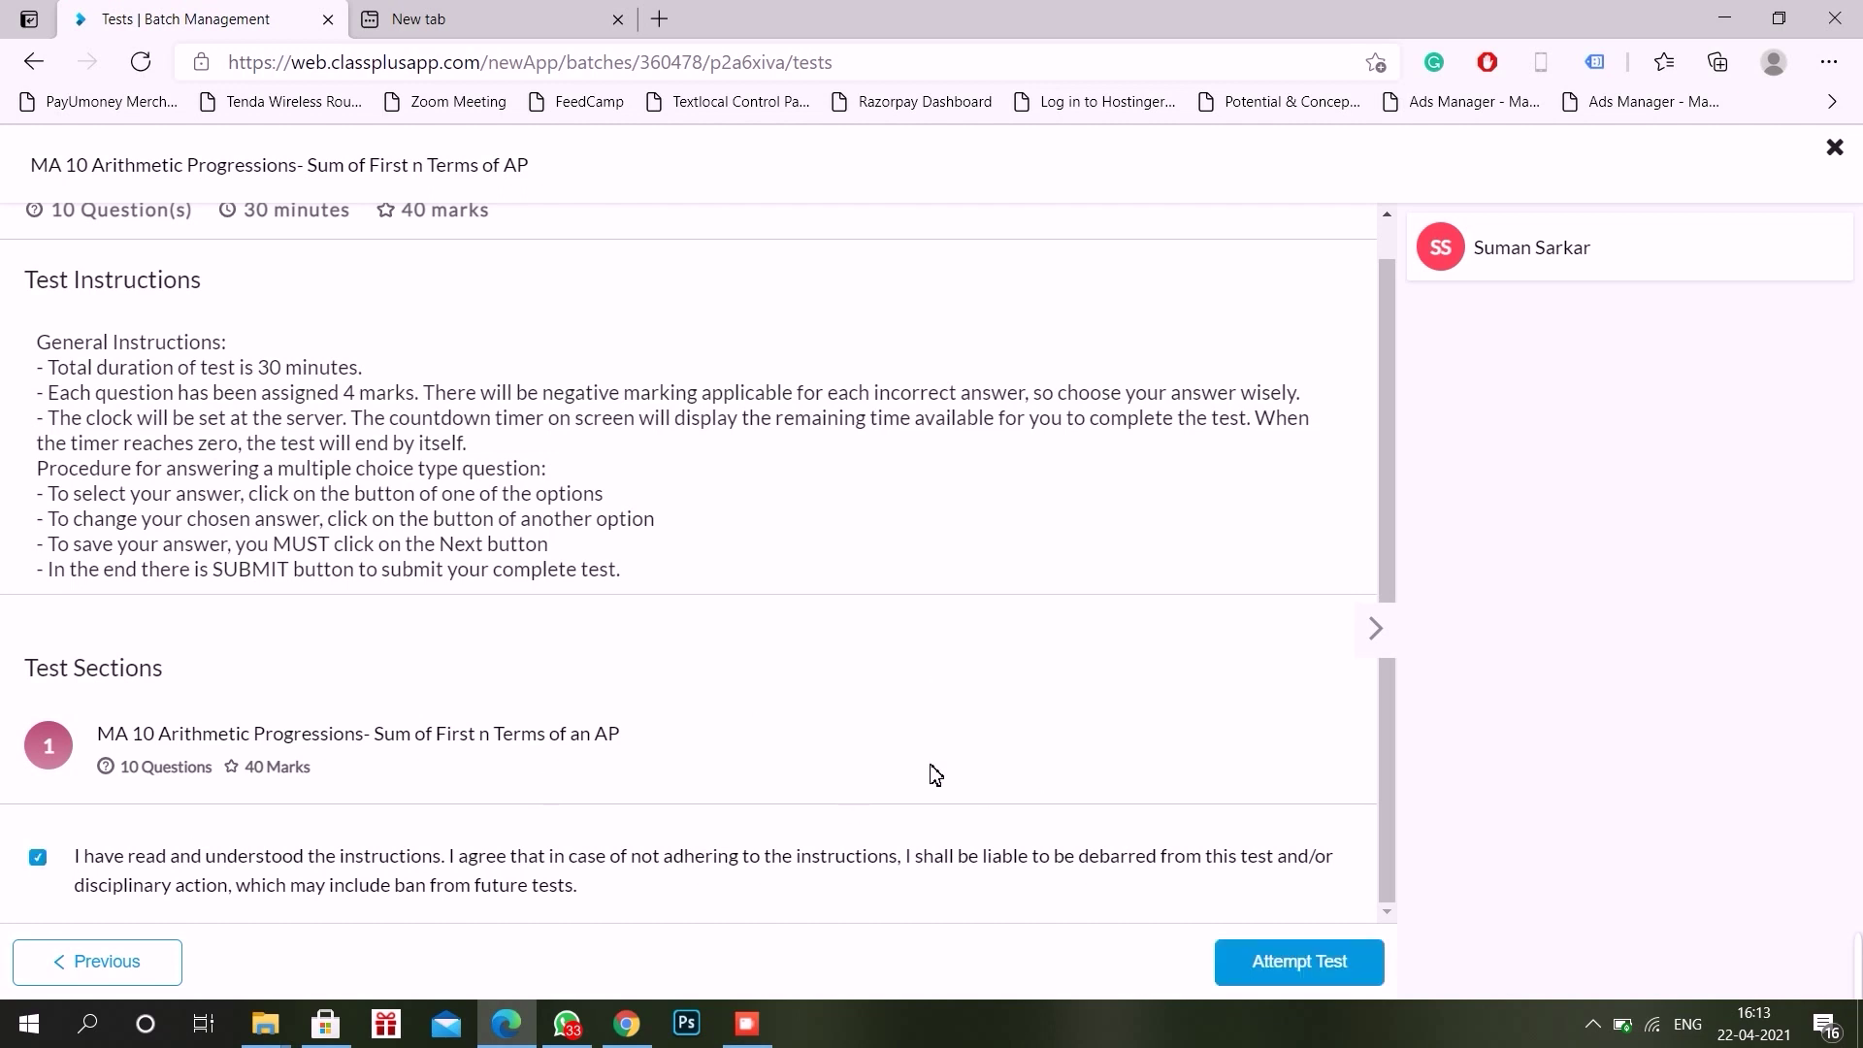
Step: Start the 10-question MA 10 test and land on Question 1
click(1269, 964)
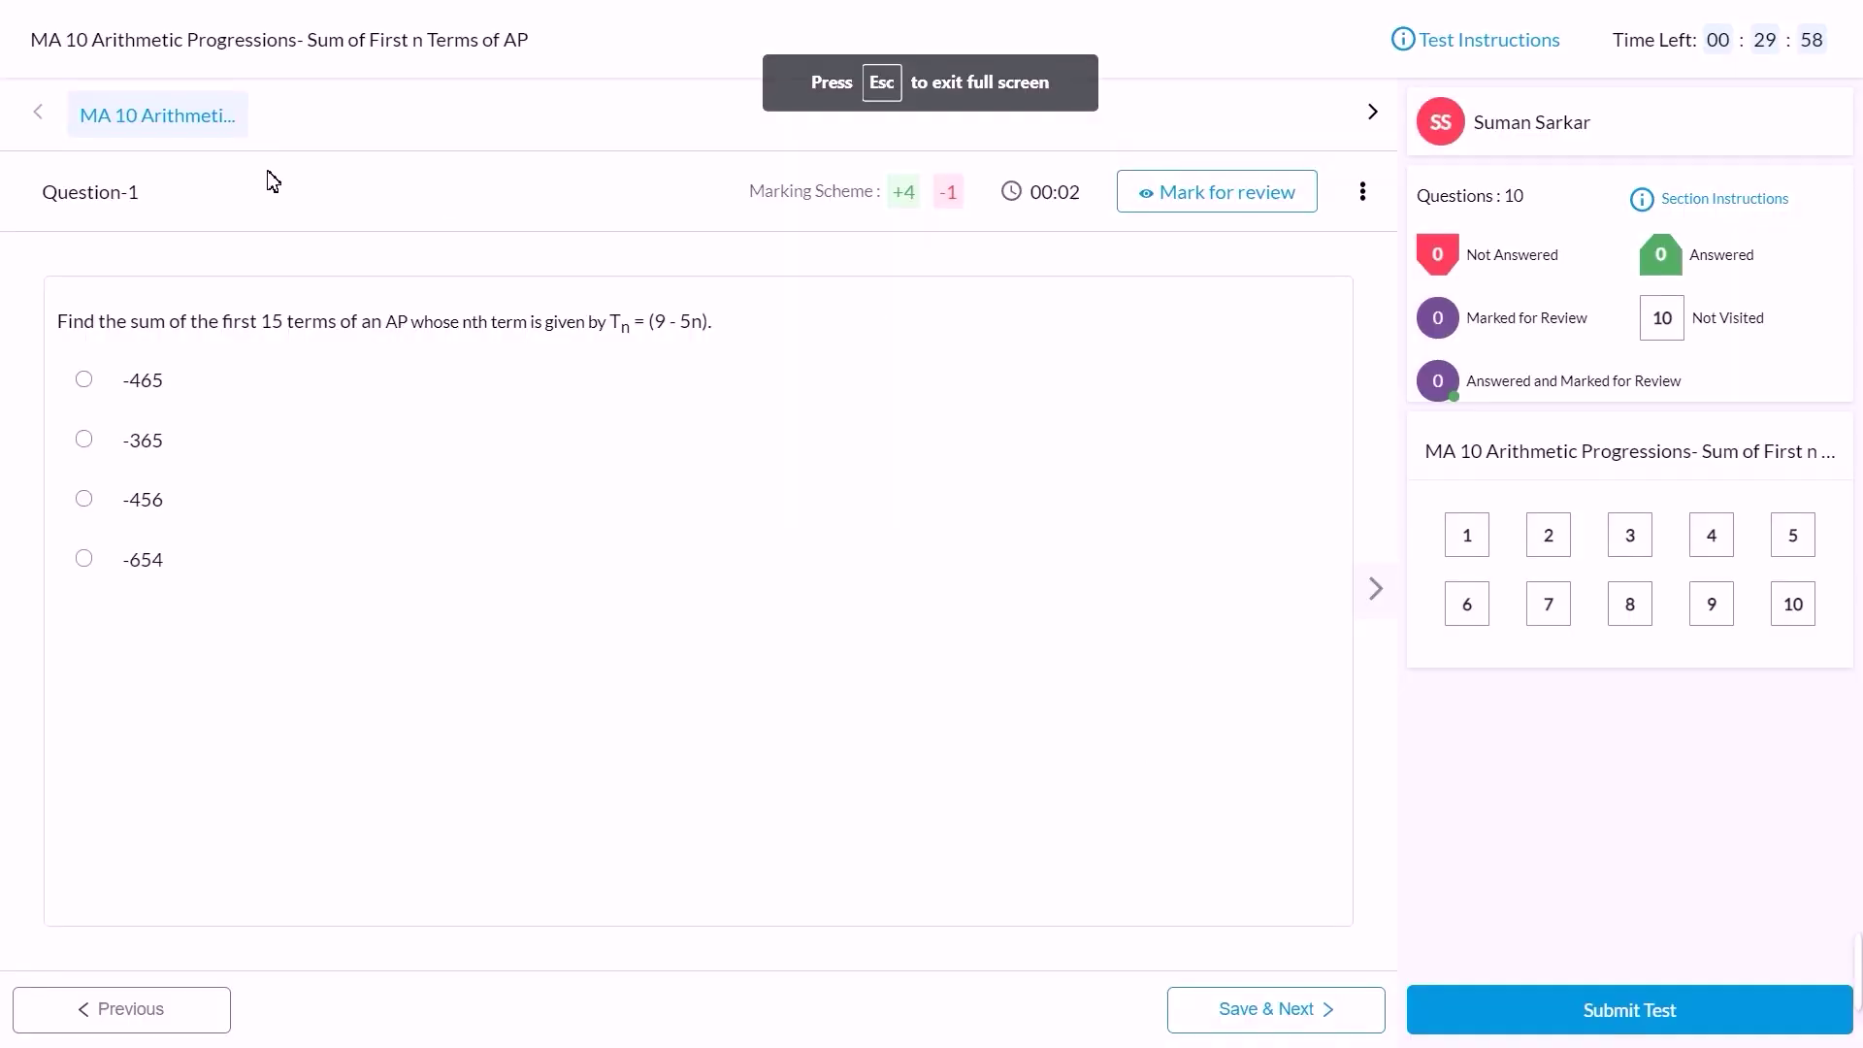
mouse_move(151, 124)
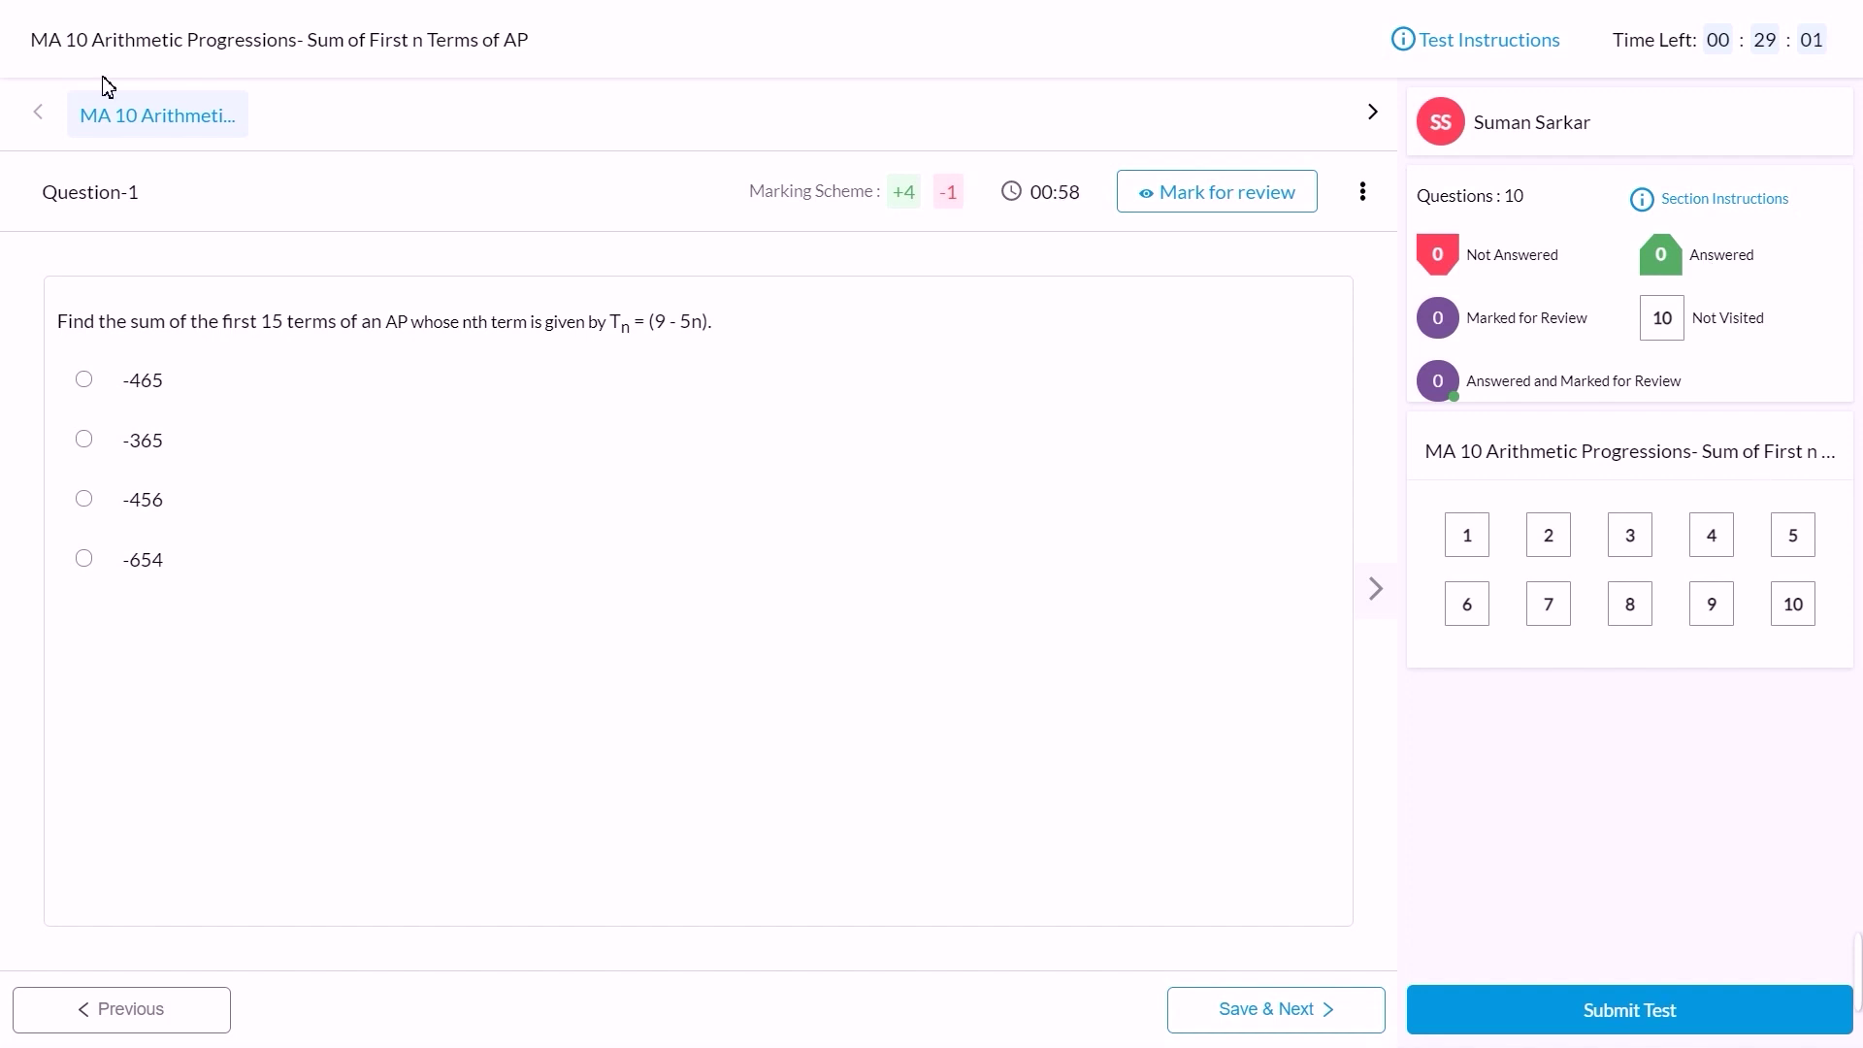
mouse_move(456, 3)
mouse_move(166, 135)
Step: View questions 1 through 4 from the palette, then return to Question 1
click(1492, 541)
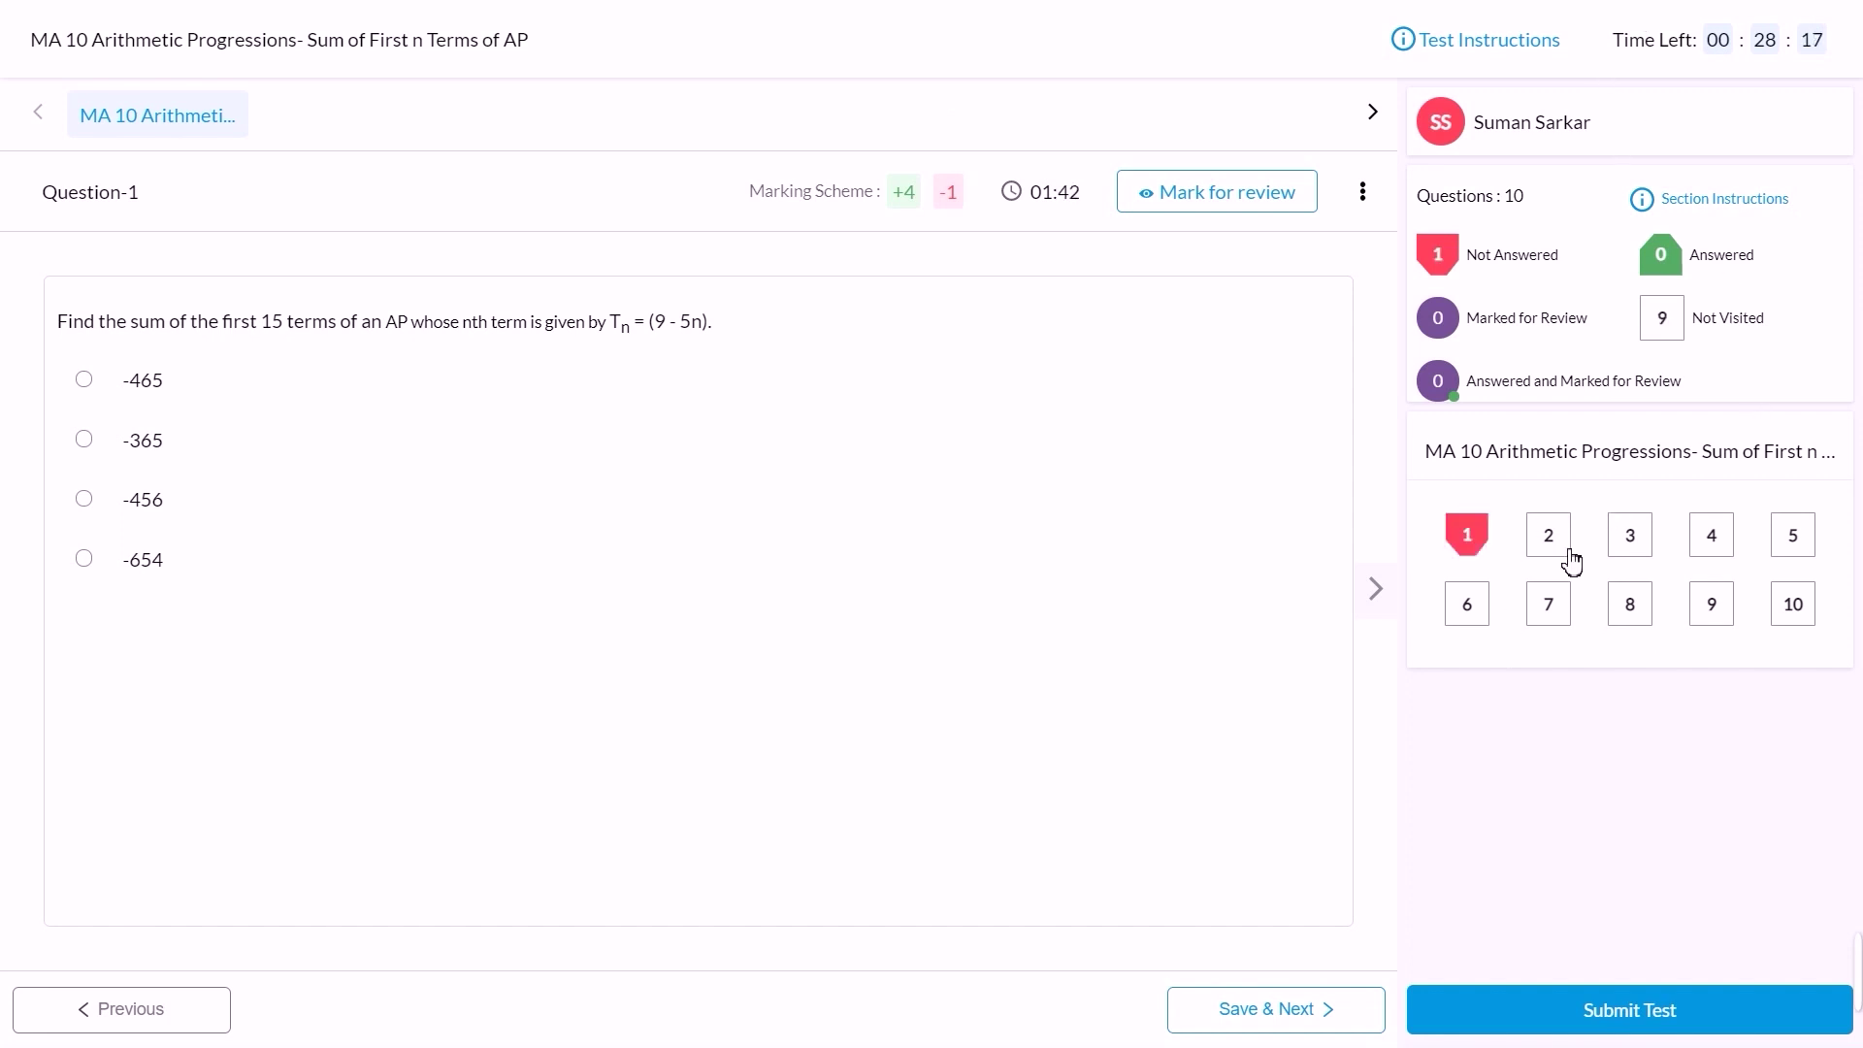
click(1570, 553)
click(1630, 545)
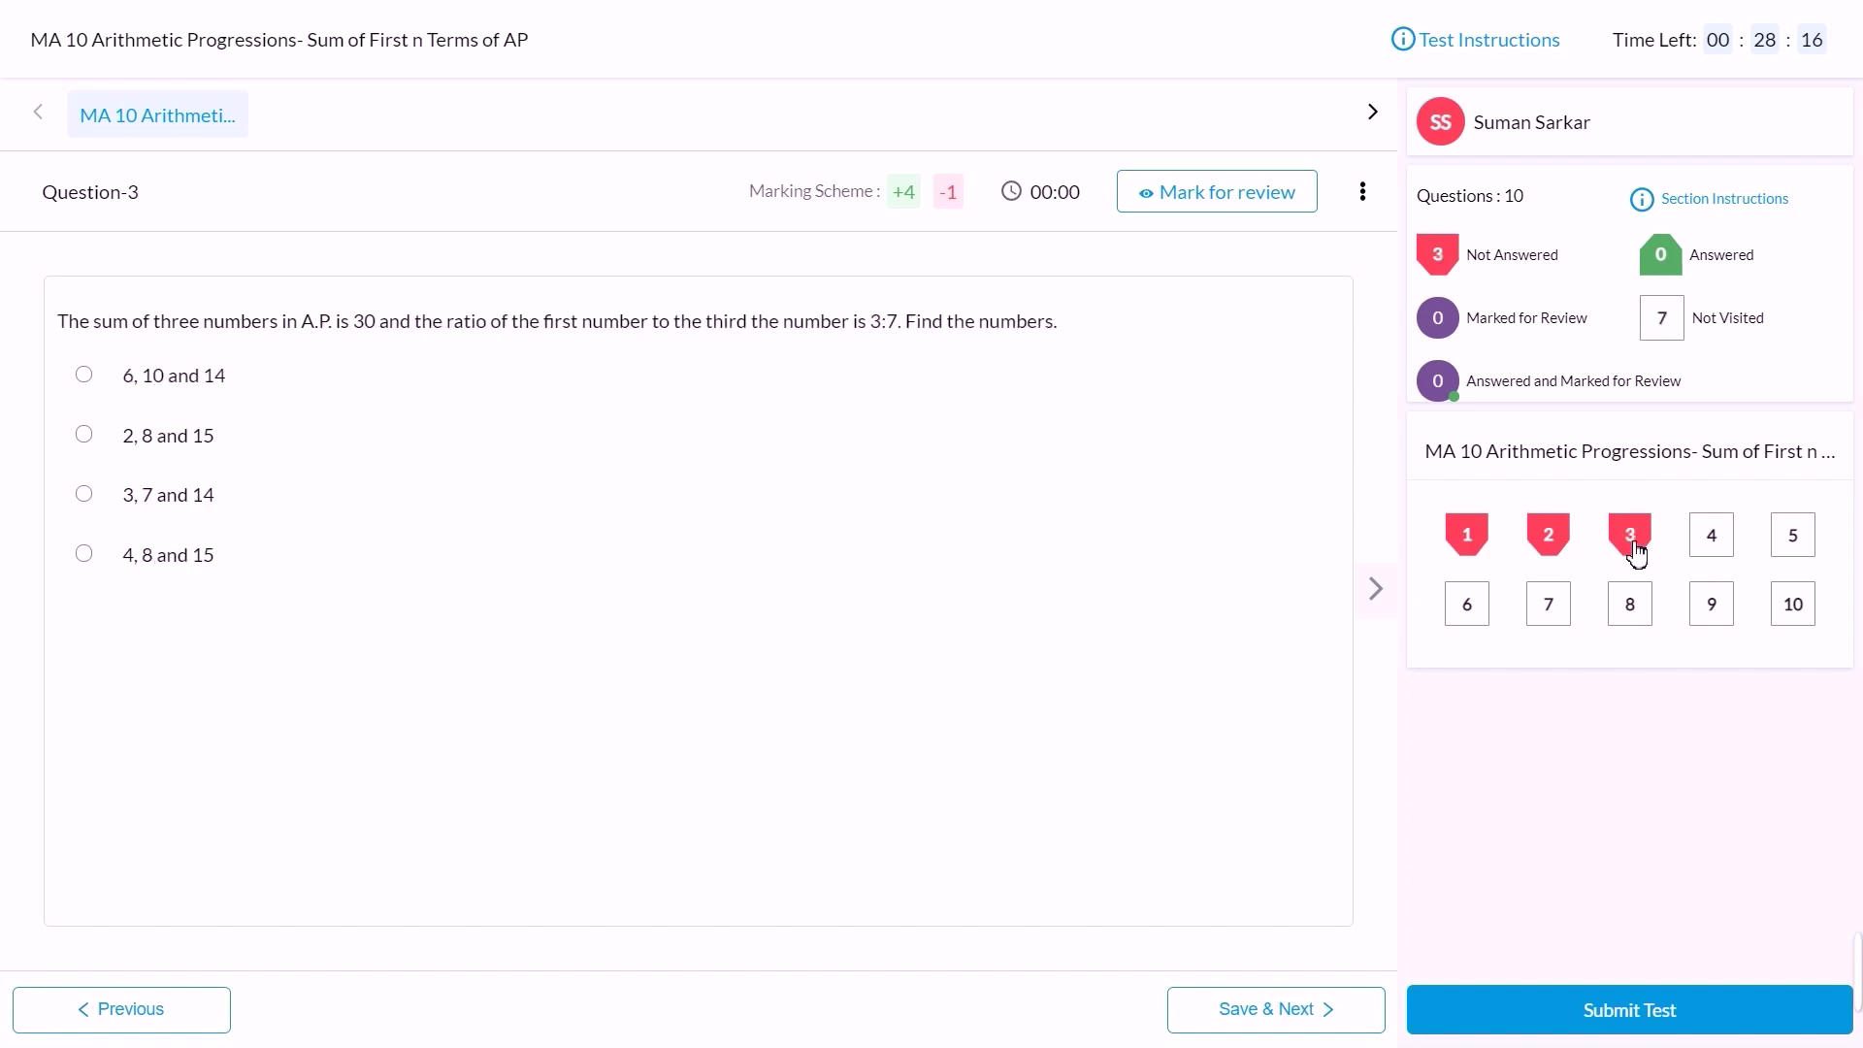
click(1709, 551)
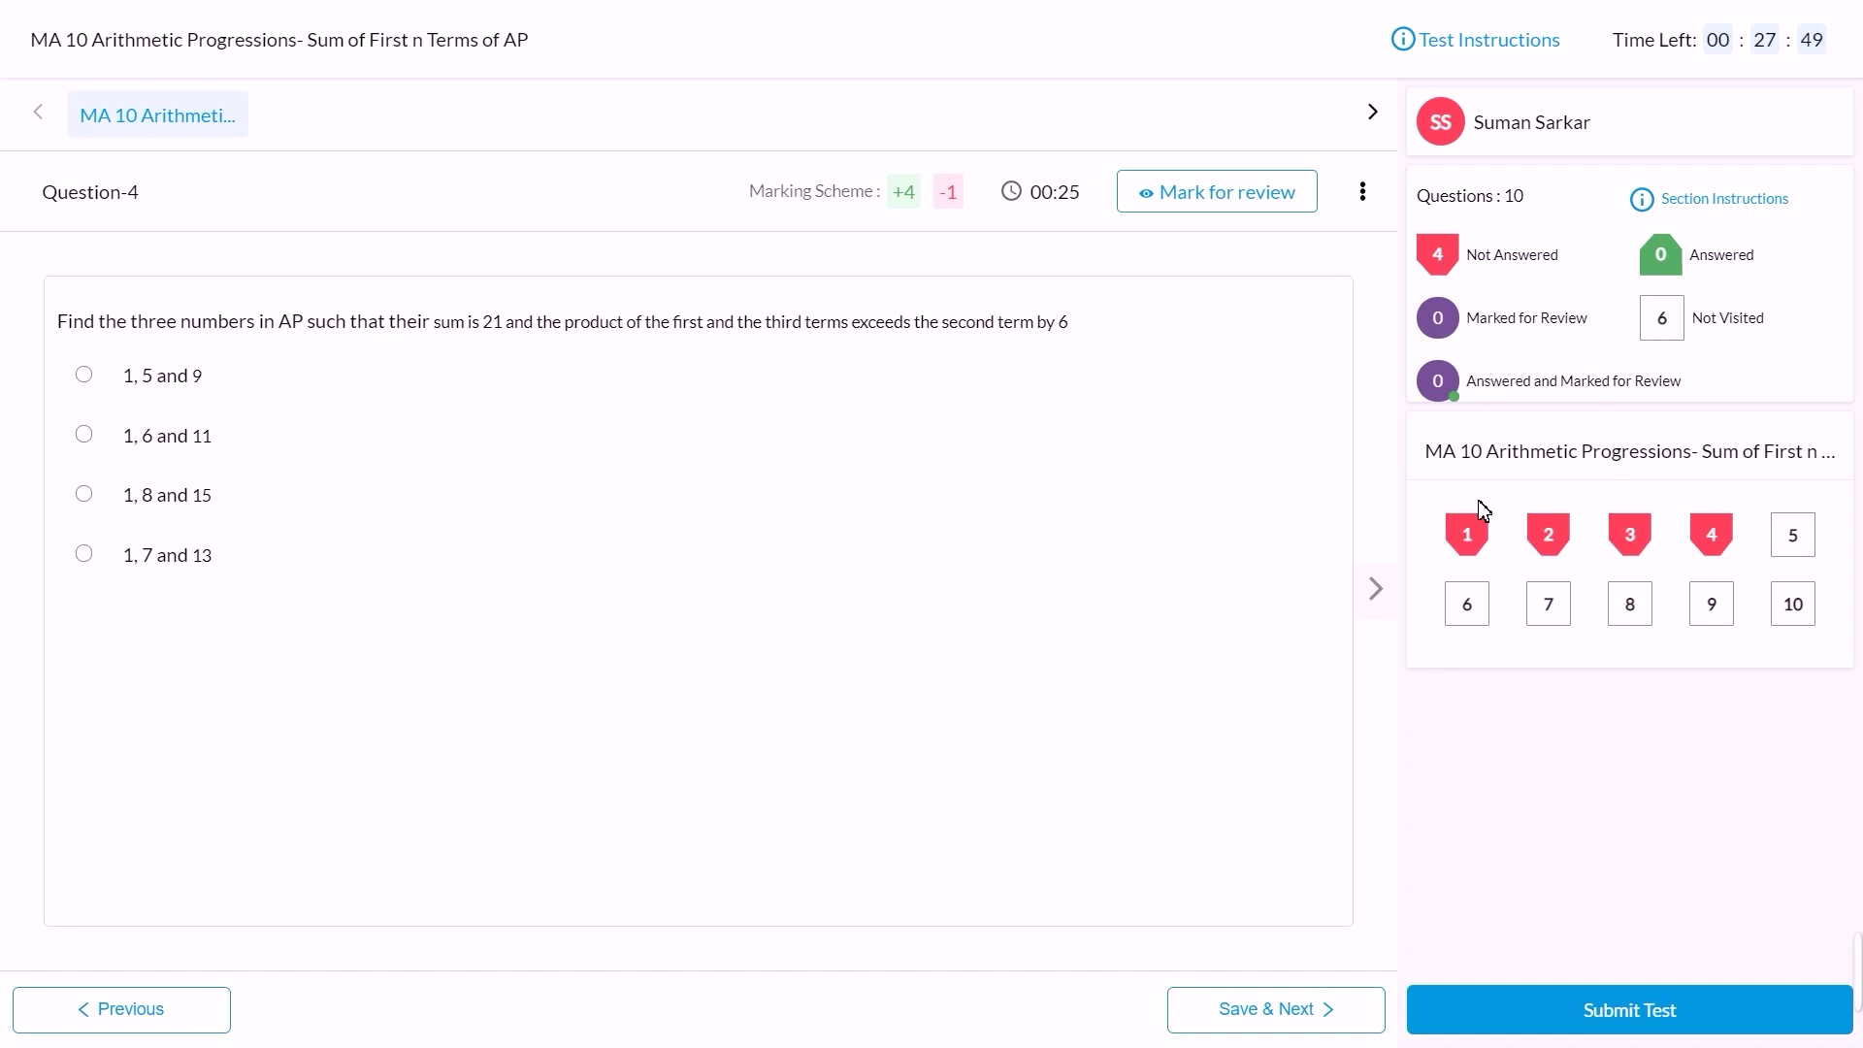
click(1463, 530)
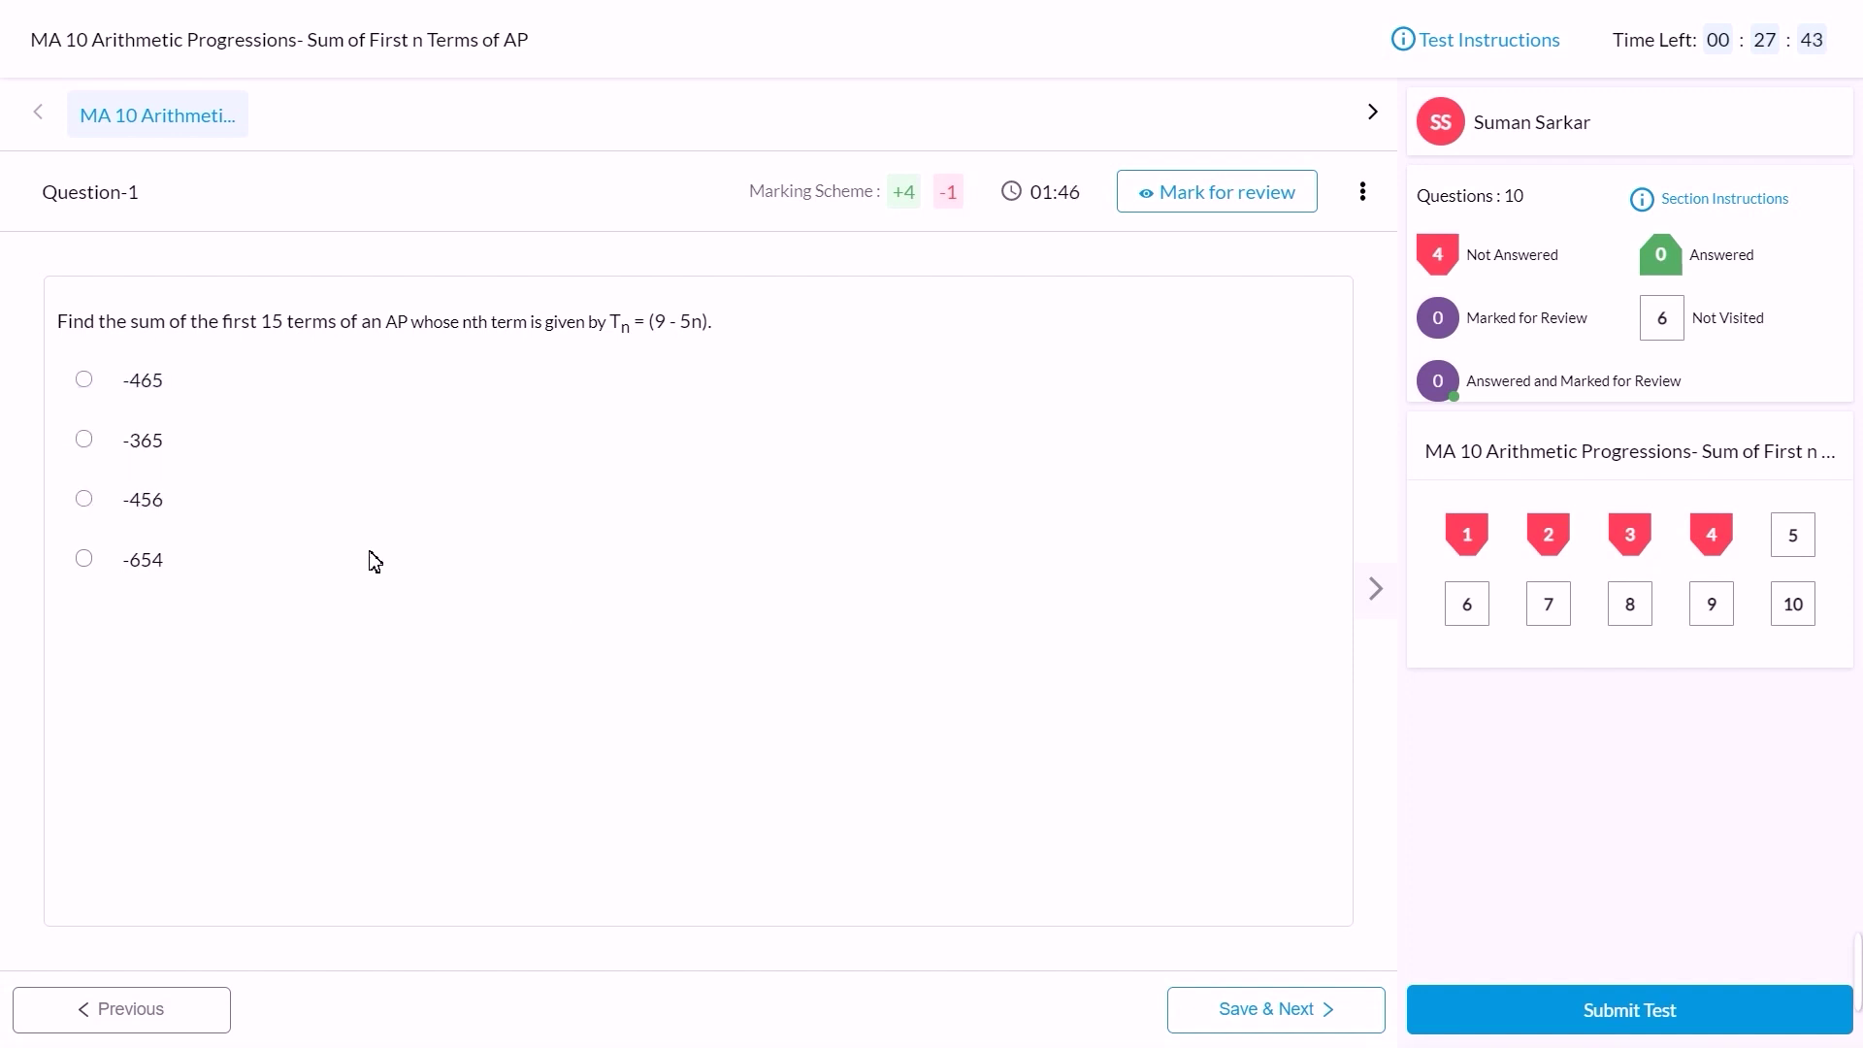
Step: Save answers -456; 2, 5, 8; 4, 8, 15; 1, 5, 9 for questions 1–4, then revisit question 3
click(86, 506)
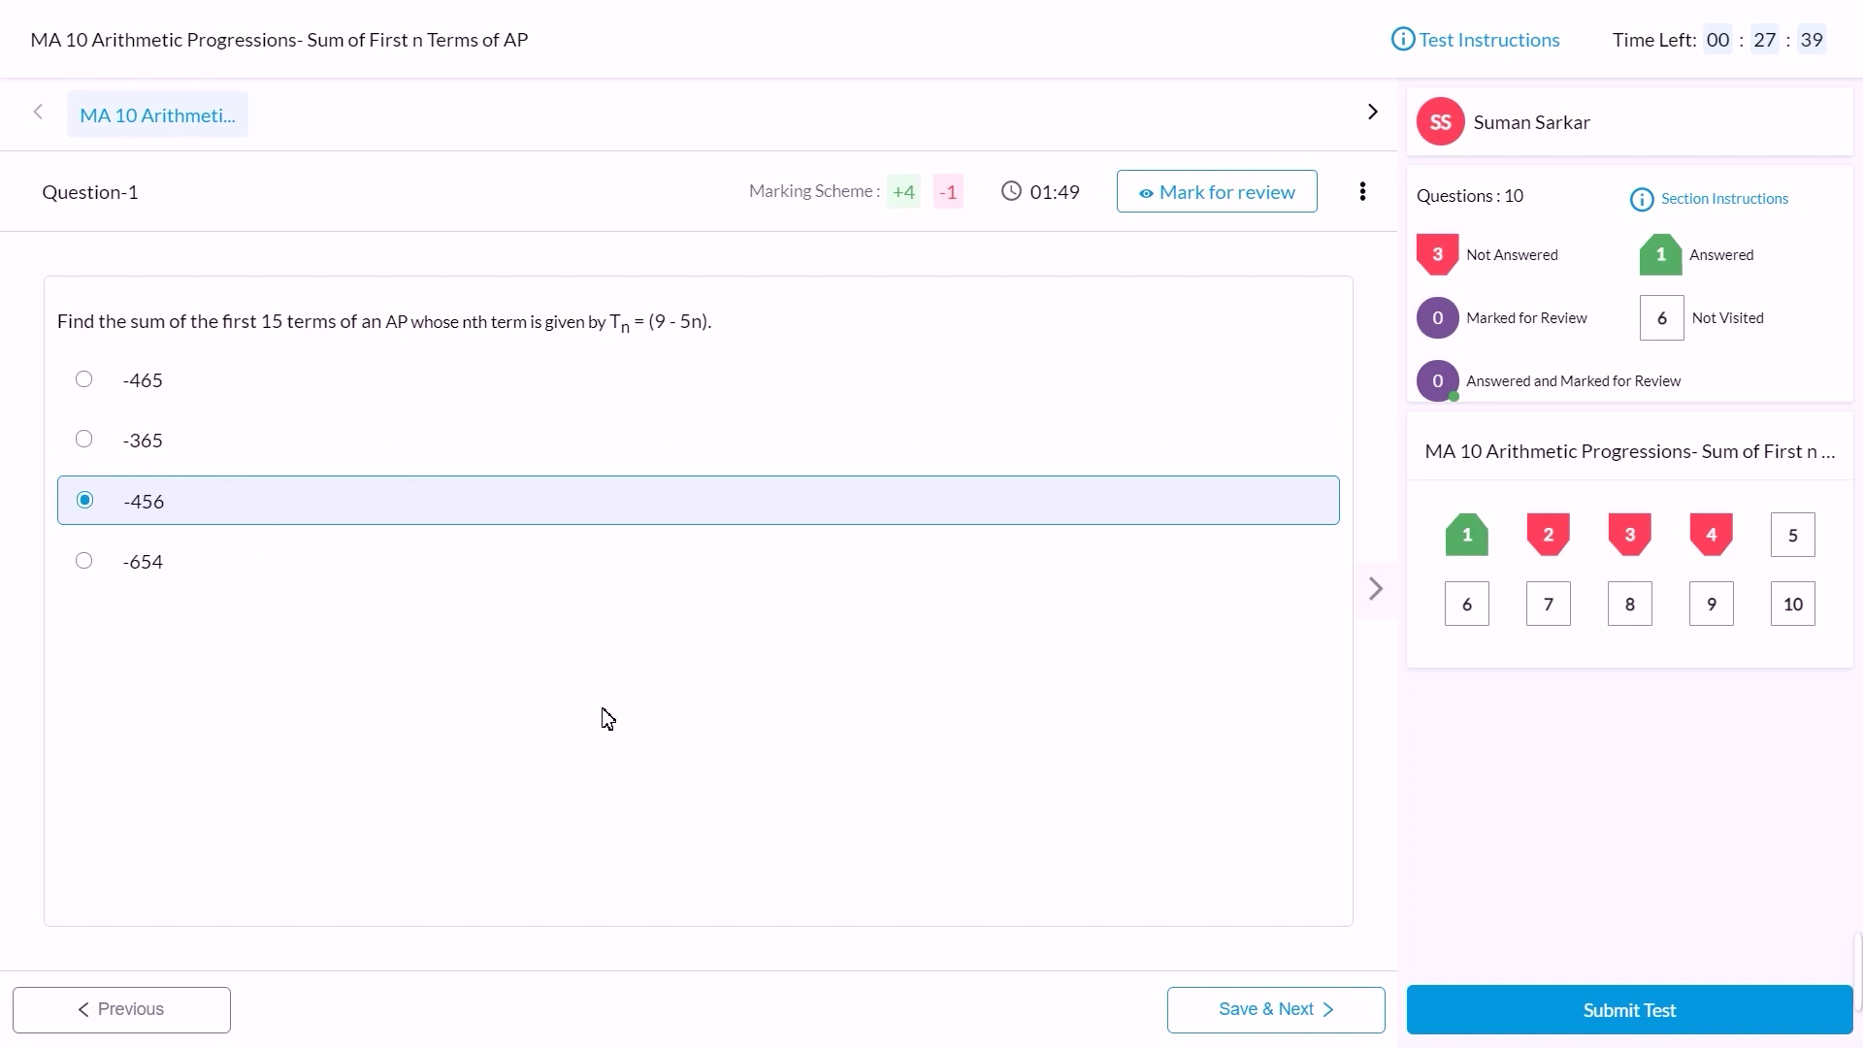
click(1263, 1010)
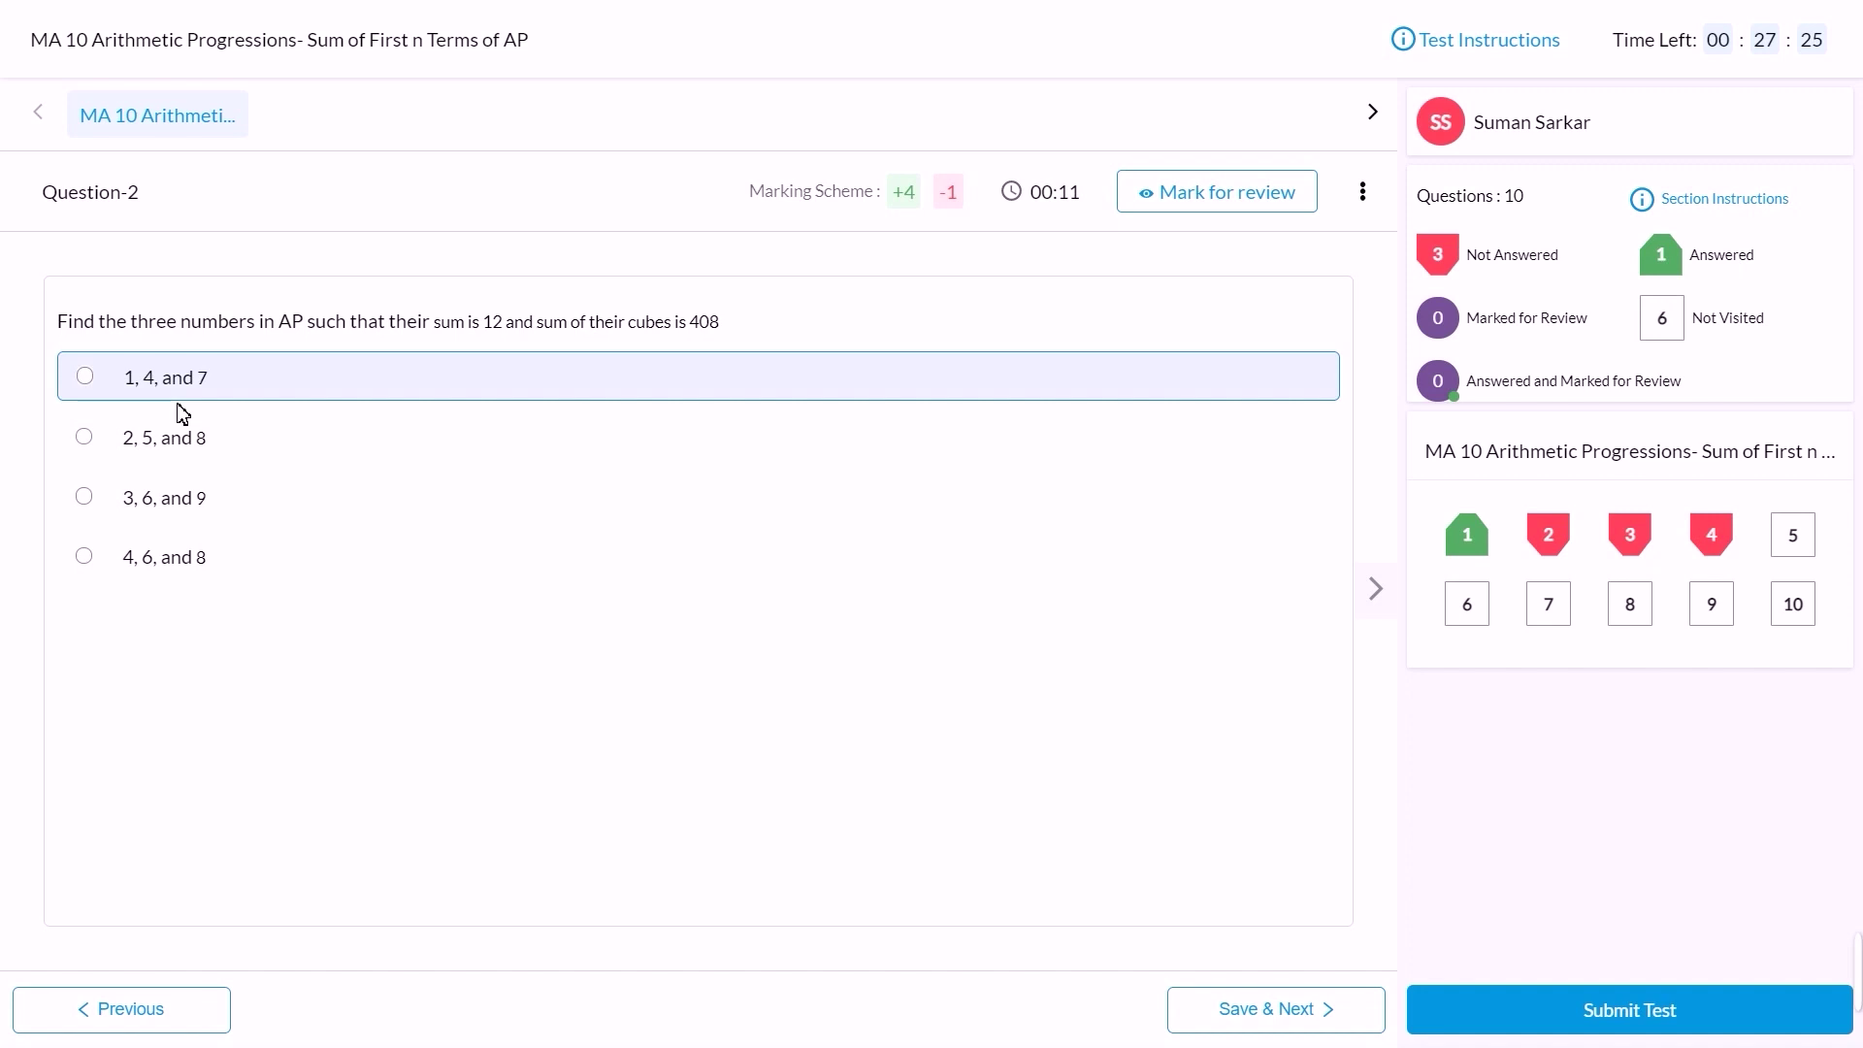
click(148, 444)
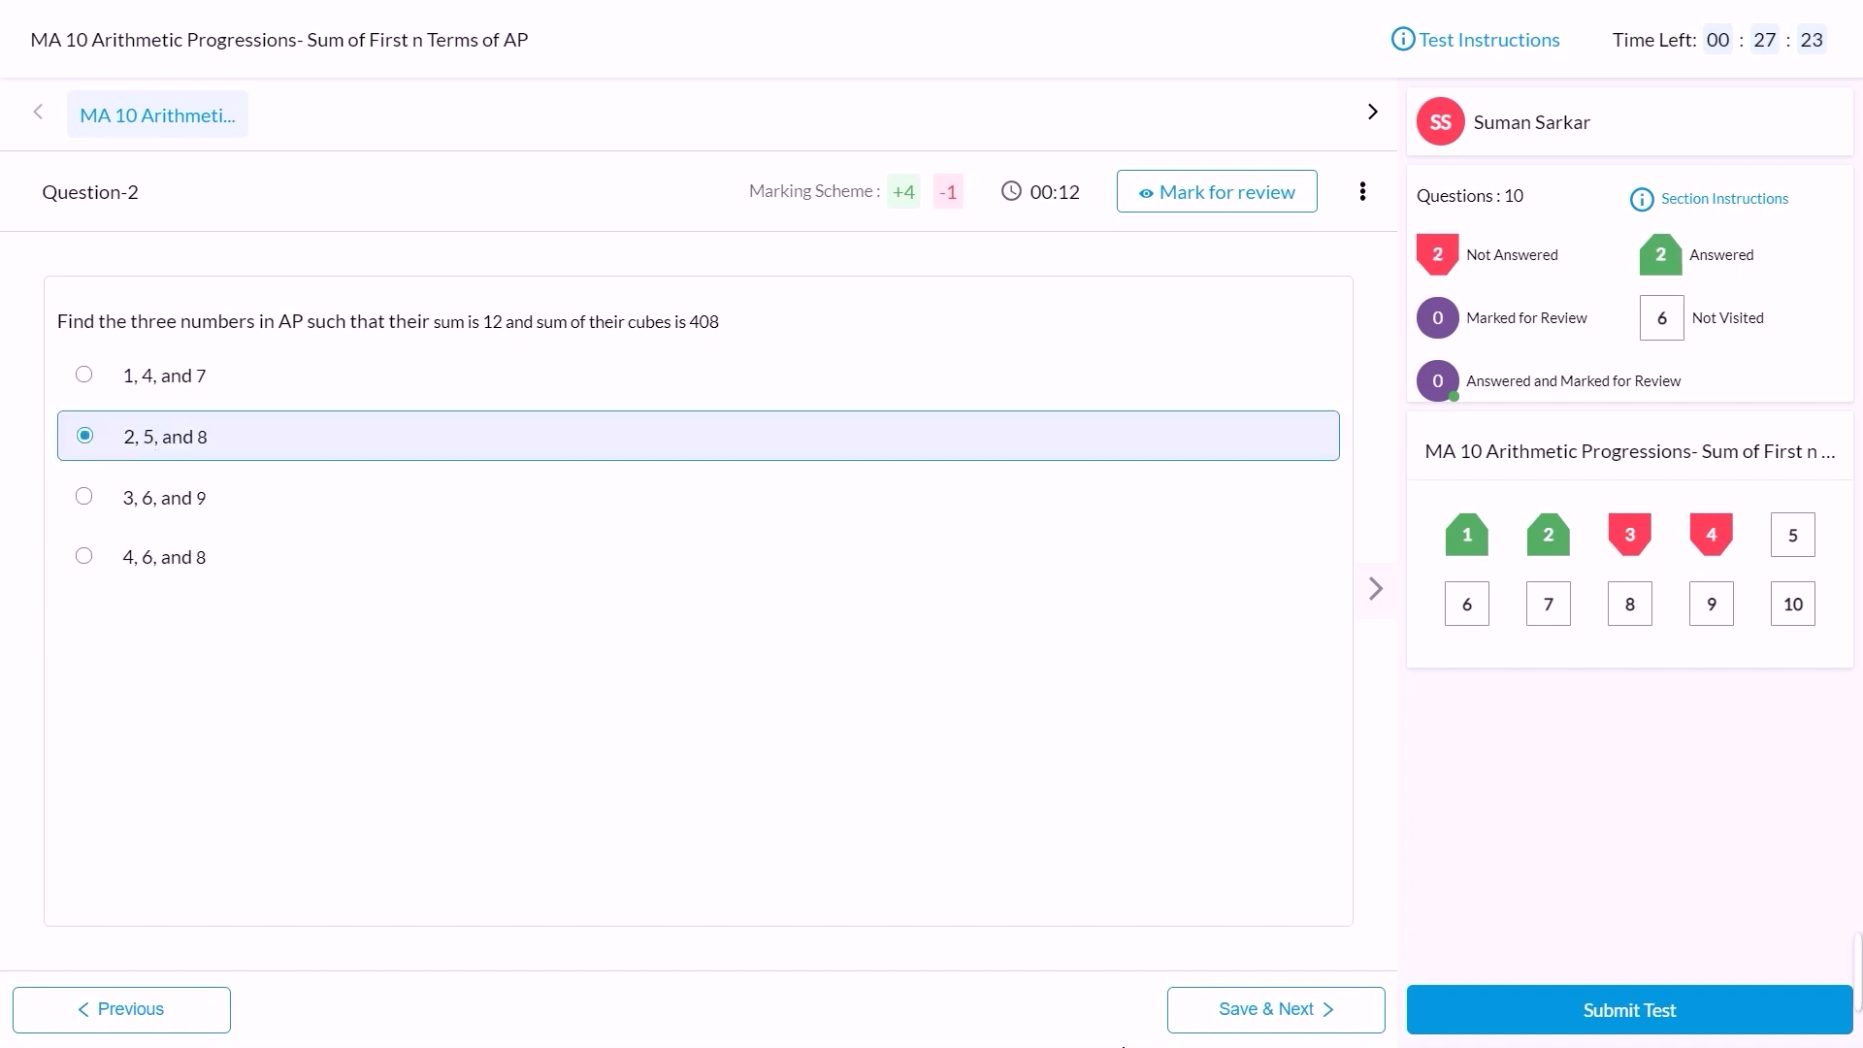
click(1237, 1017)
click(157, 553)
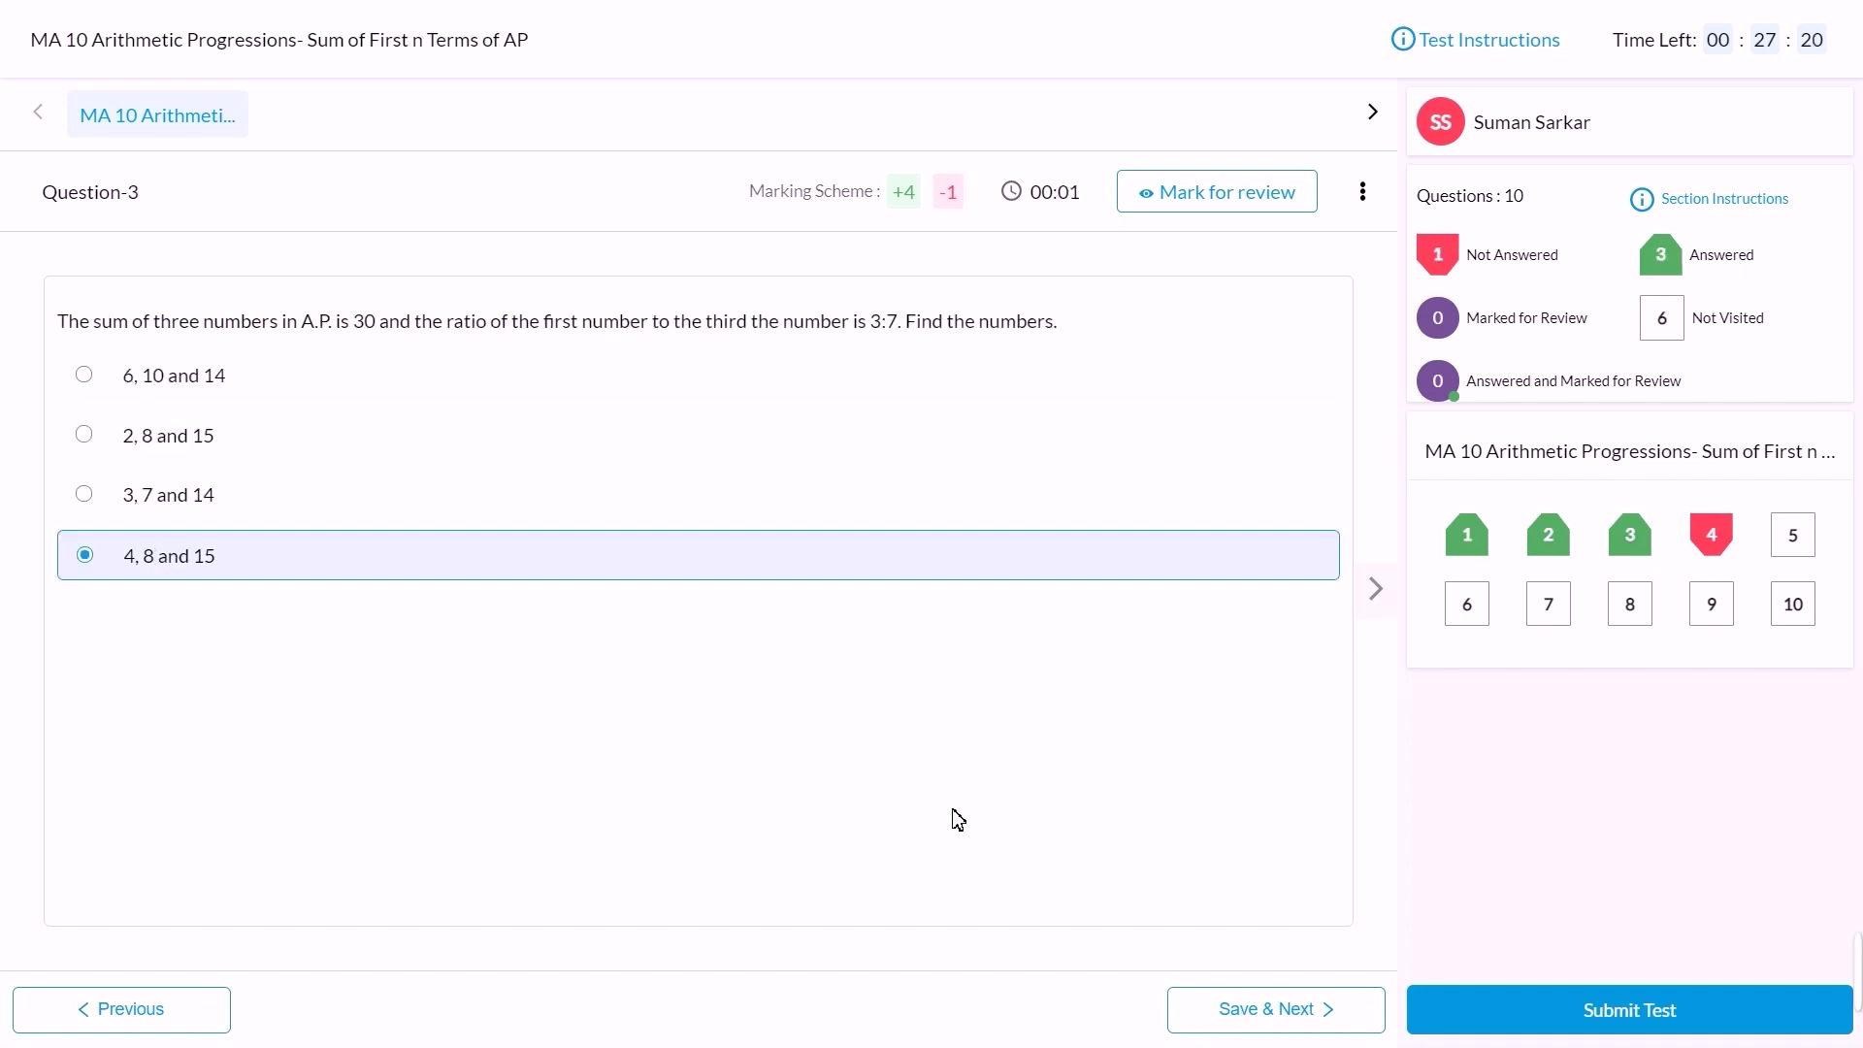
click(1268, 1017)
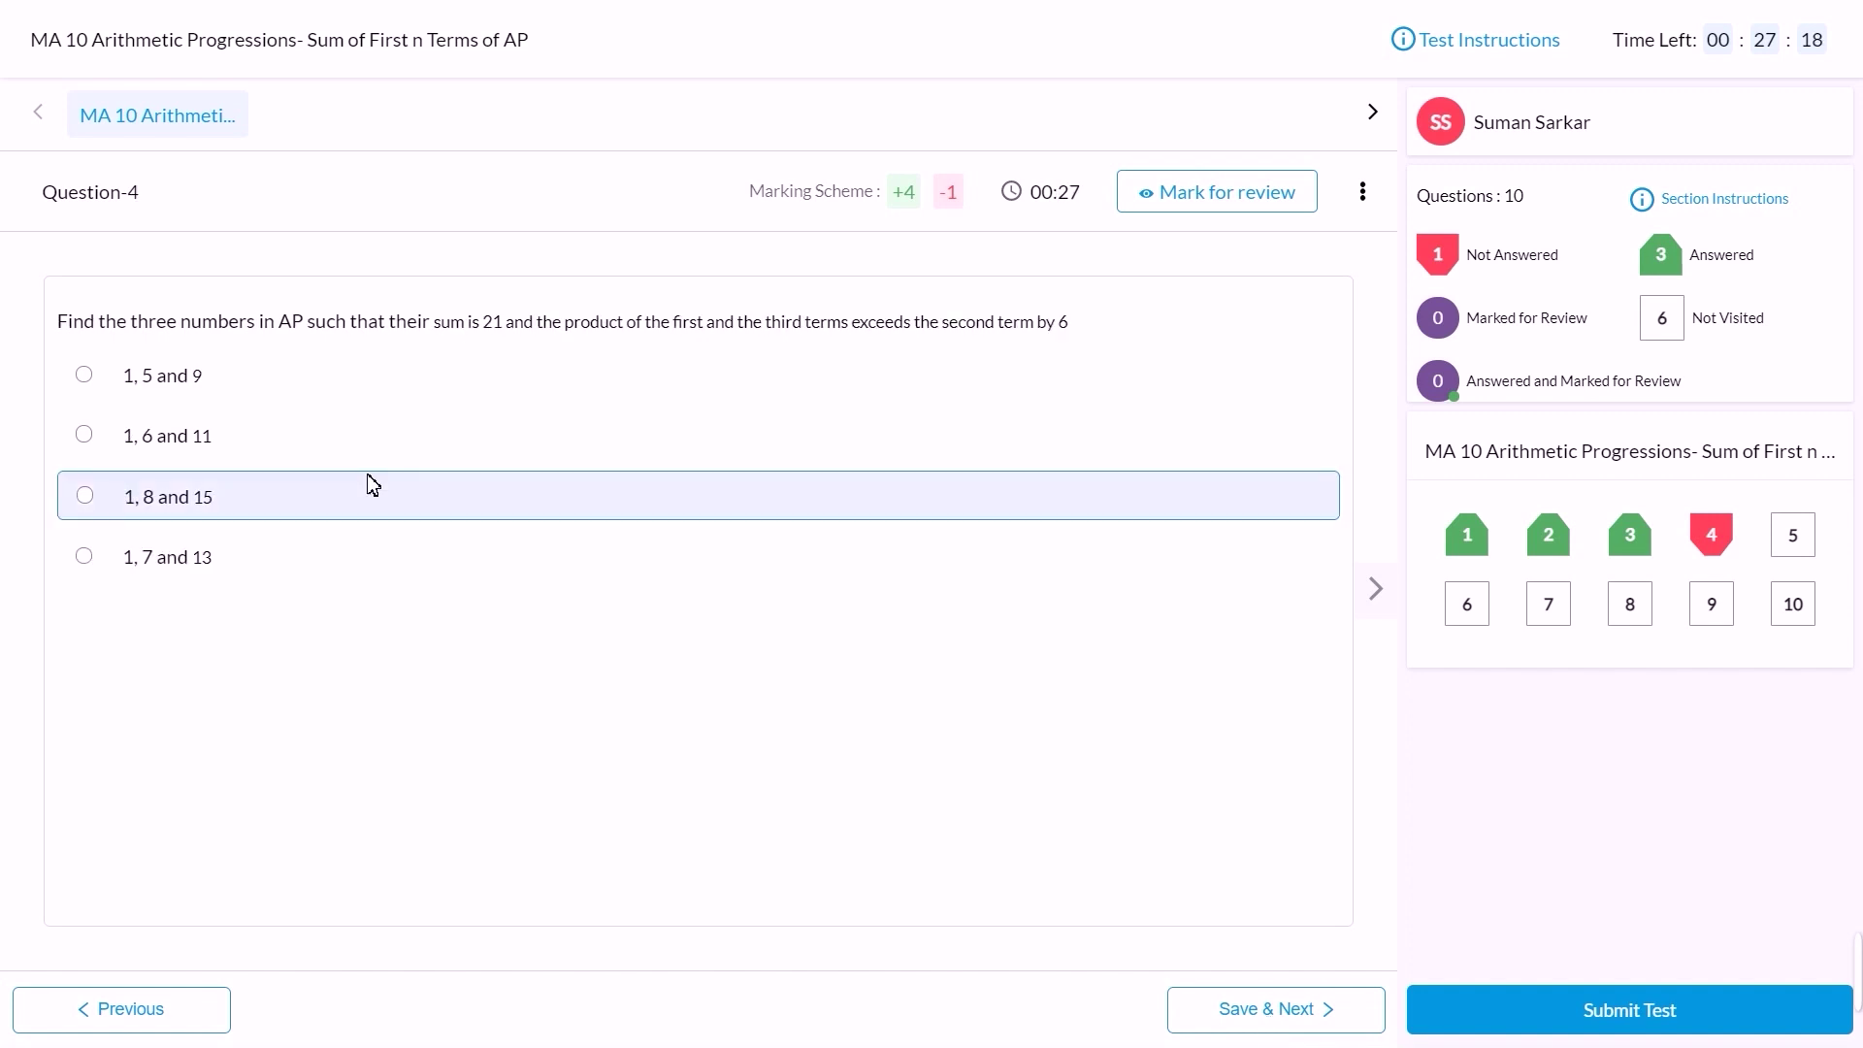
click(181, 376)
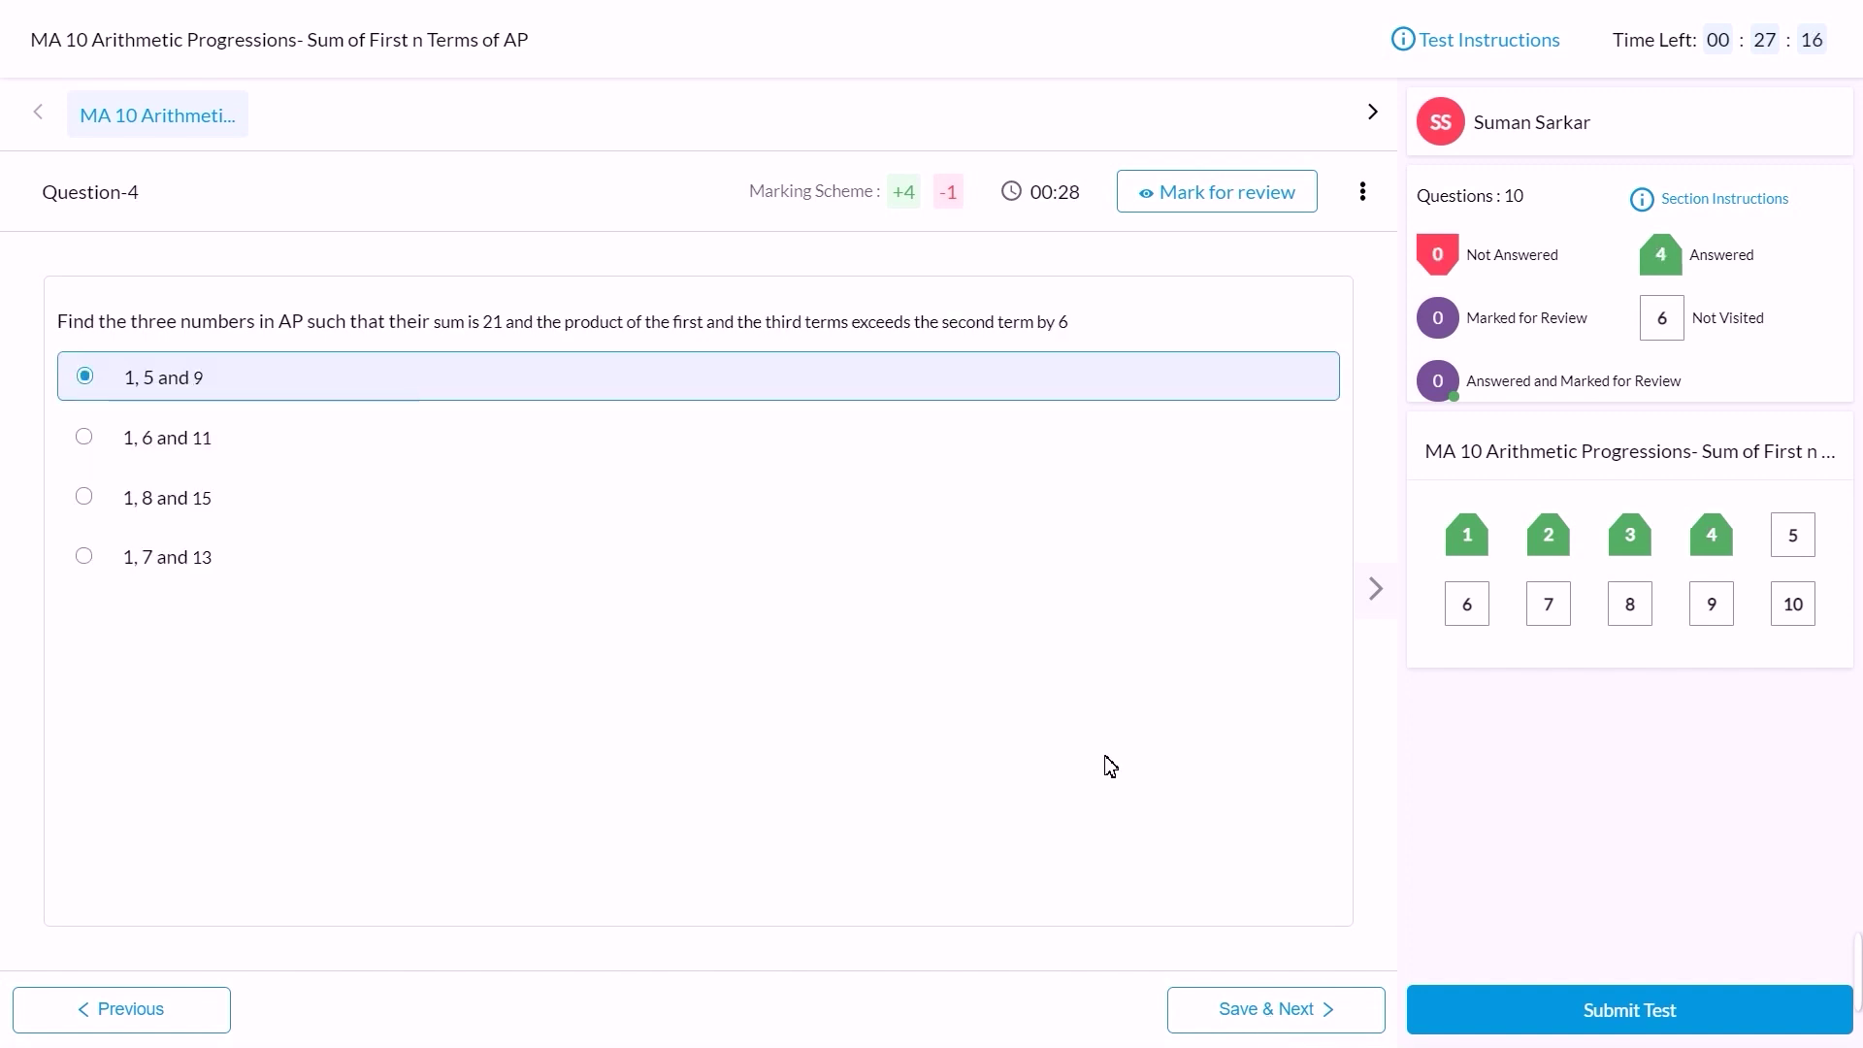
click(1298, 1000)
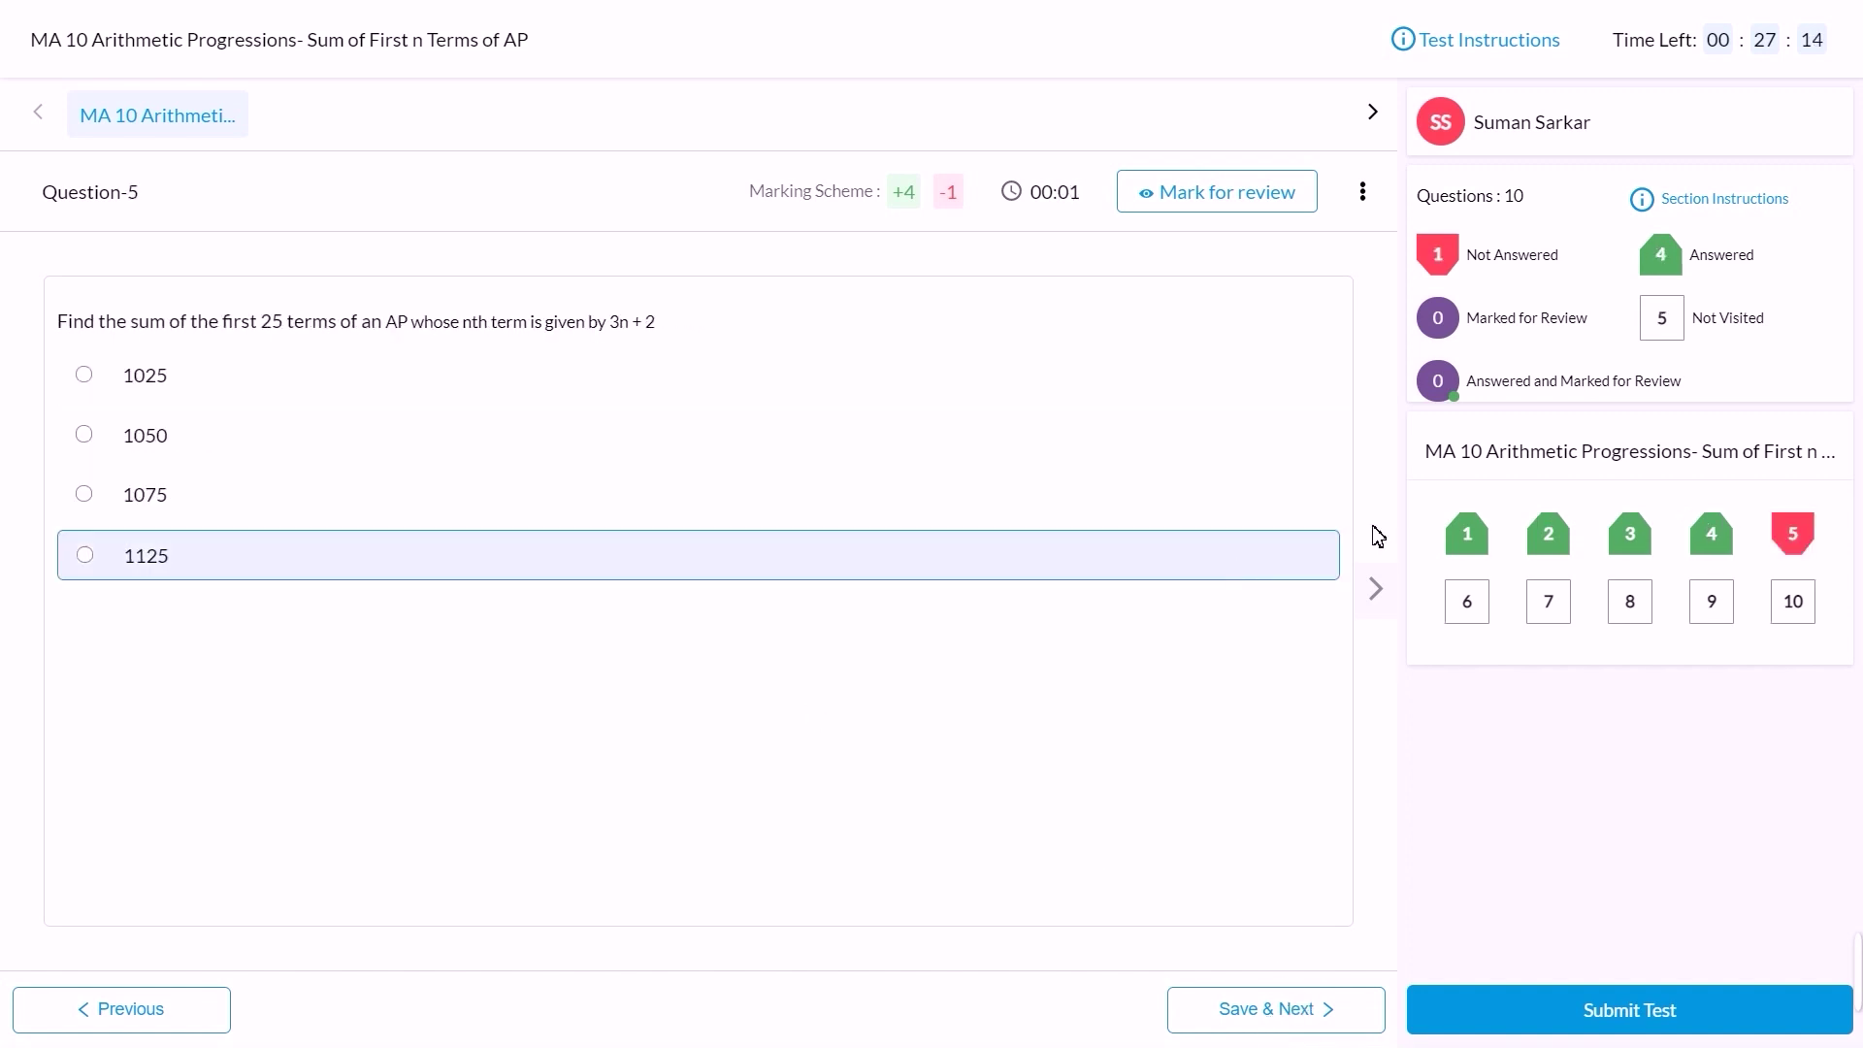
click(1630, 537)
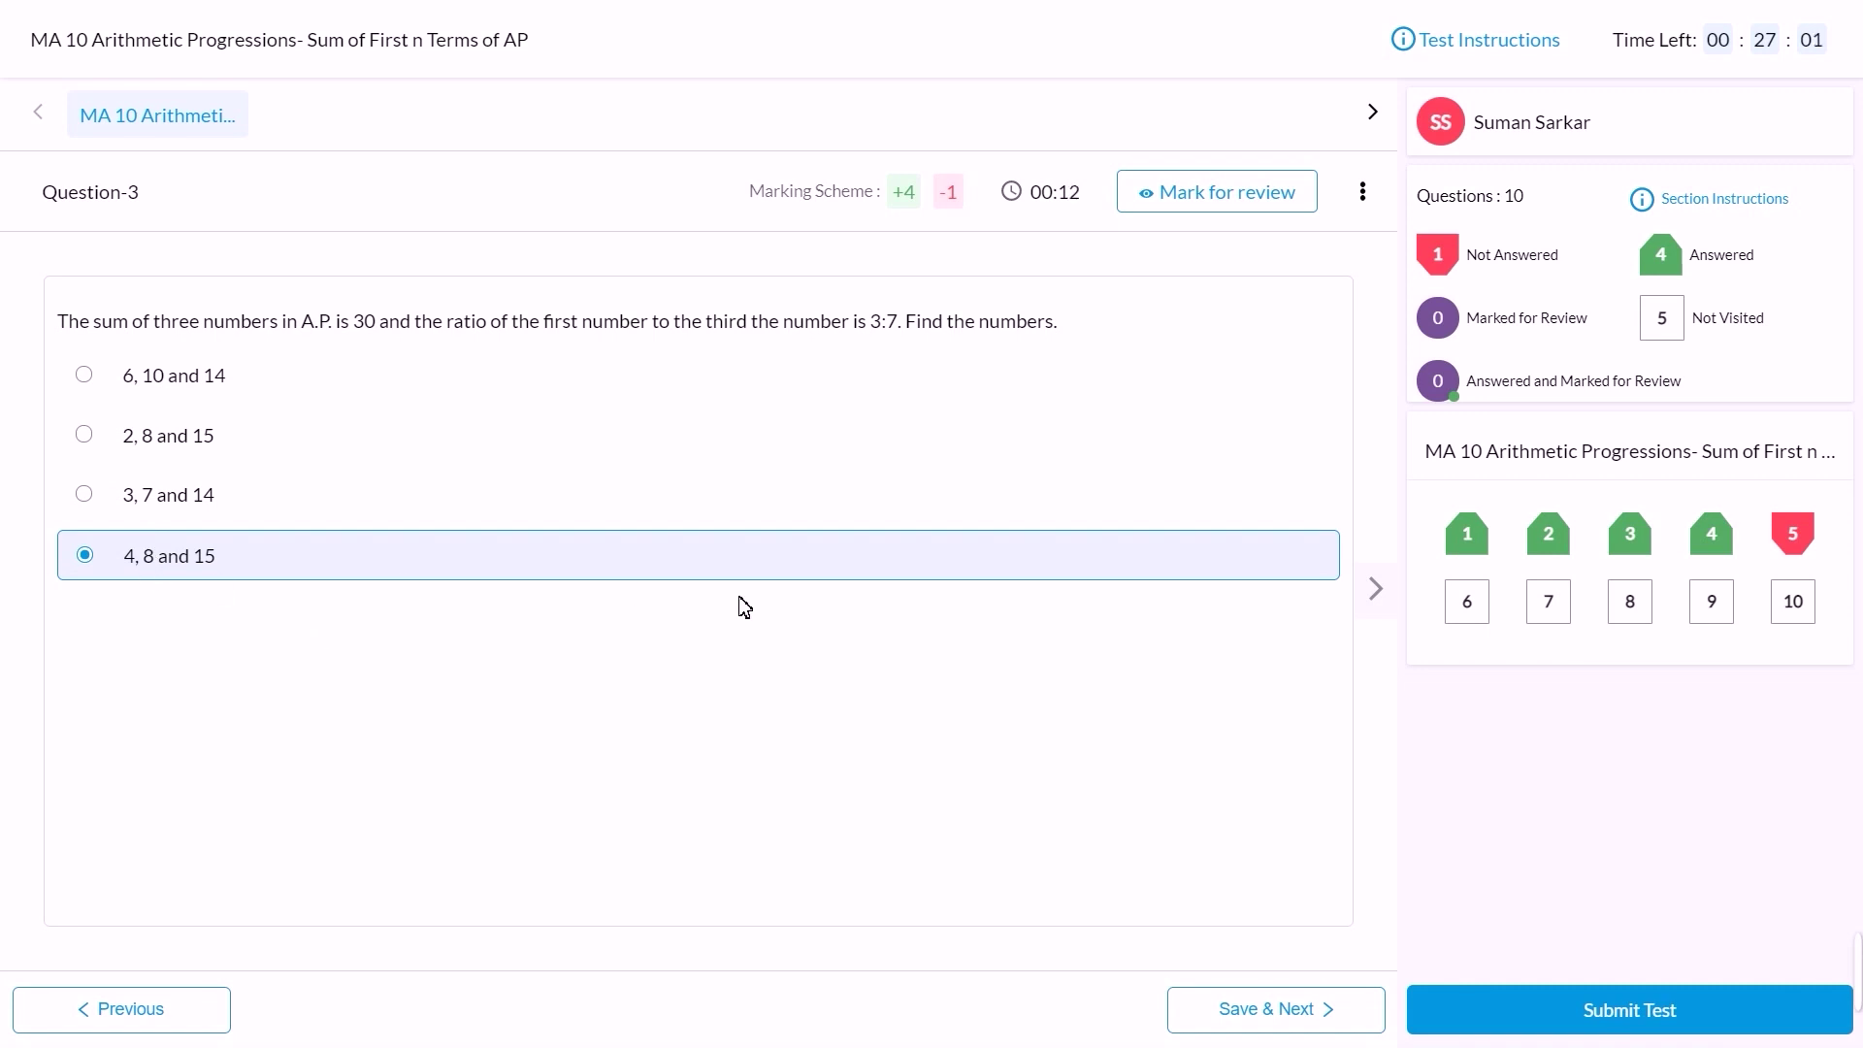
Step: Flag question 3 for review, switch its answer to 2, 8 and 15, and save
click(1270, 186)
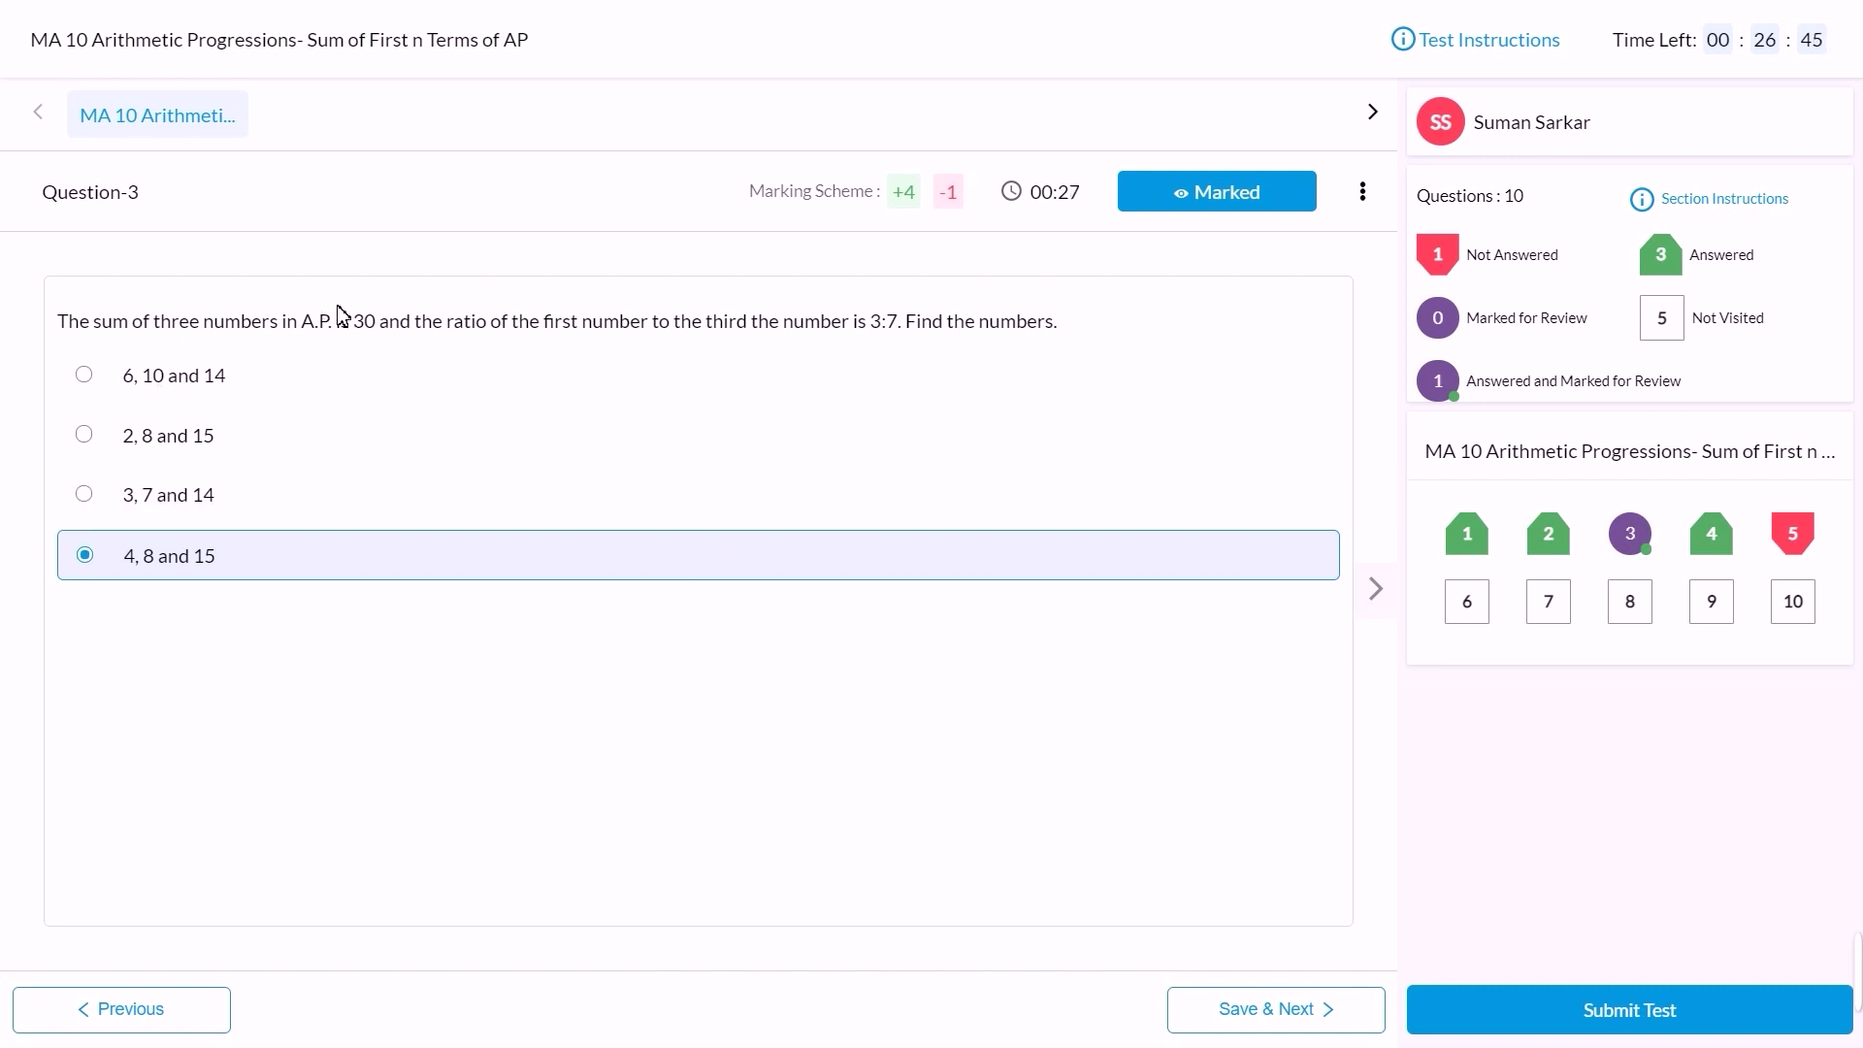
click(216, 433)
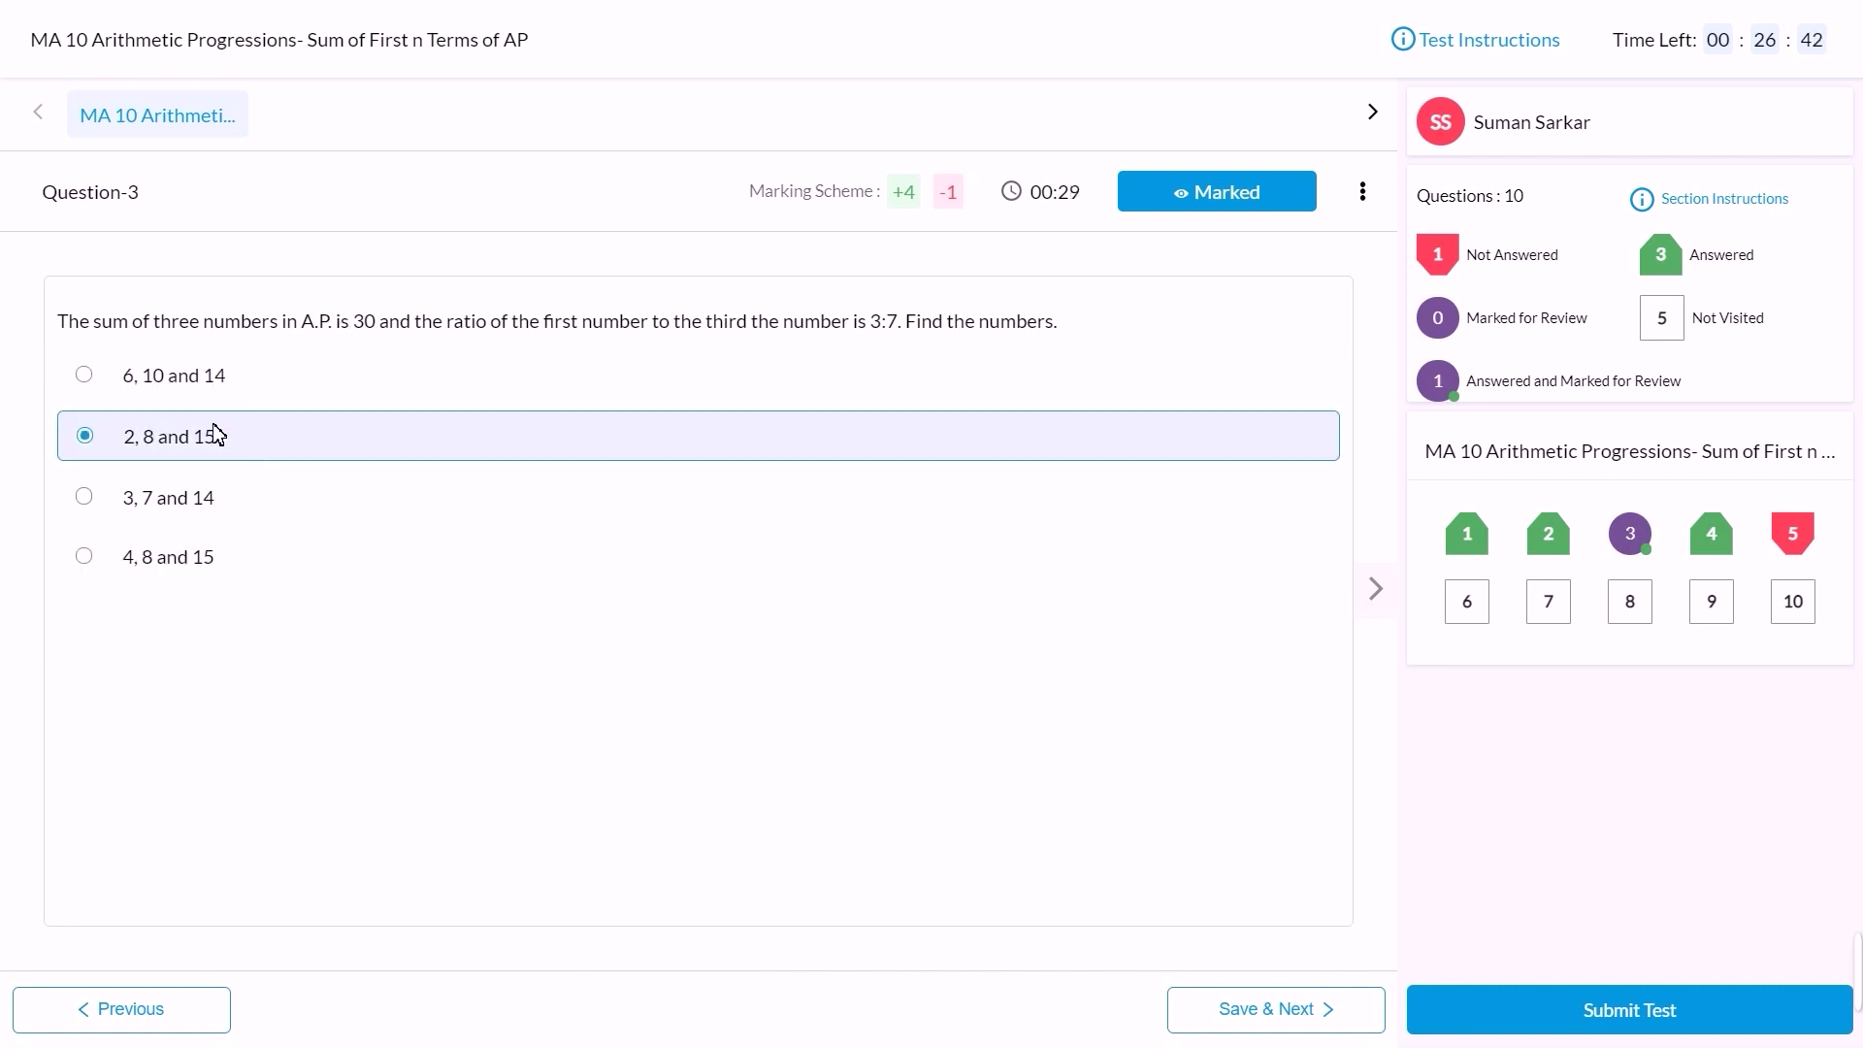
click(1311, 1009)
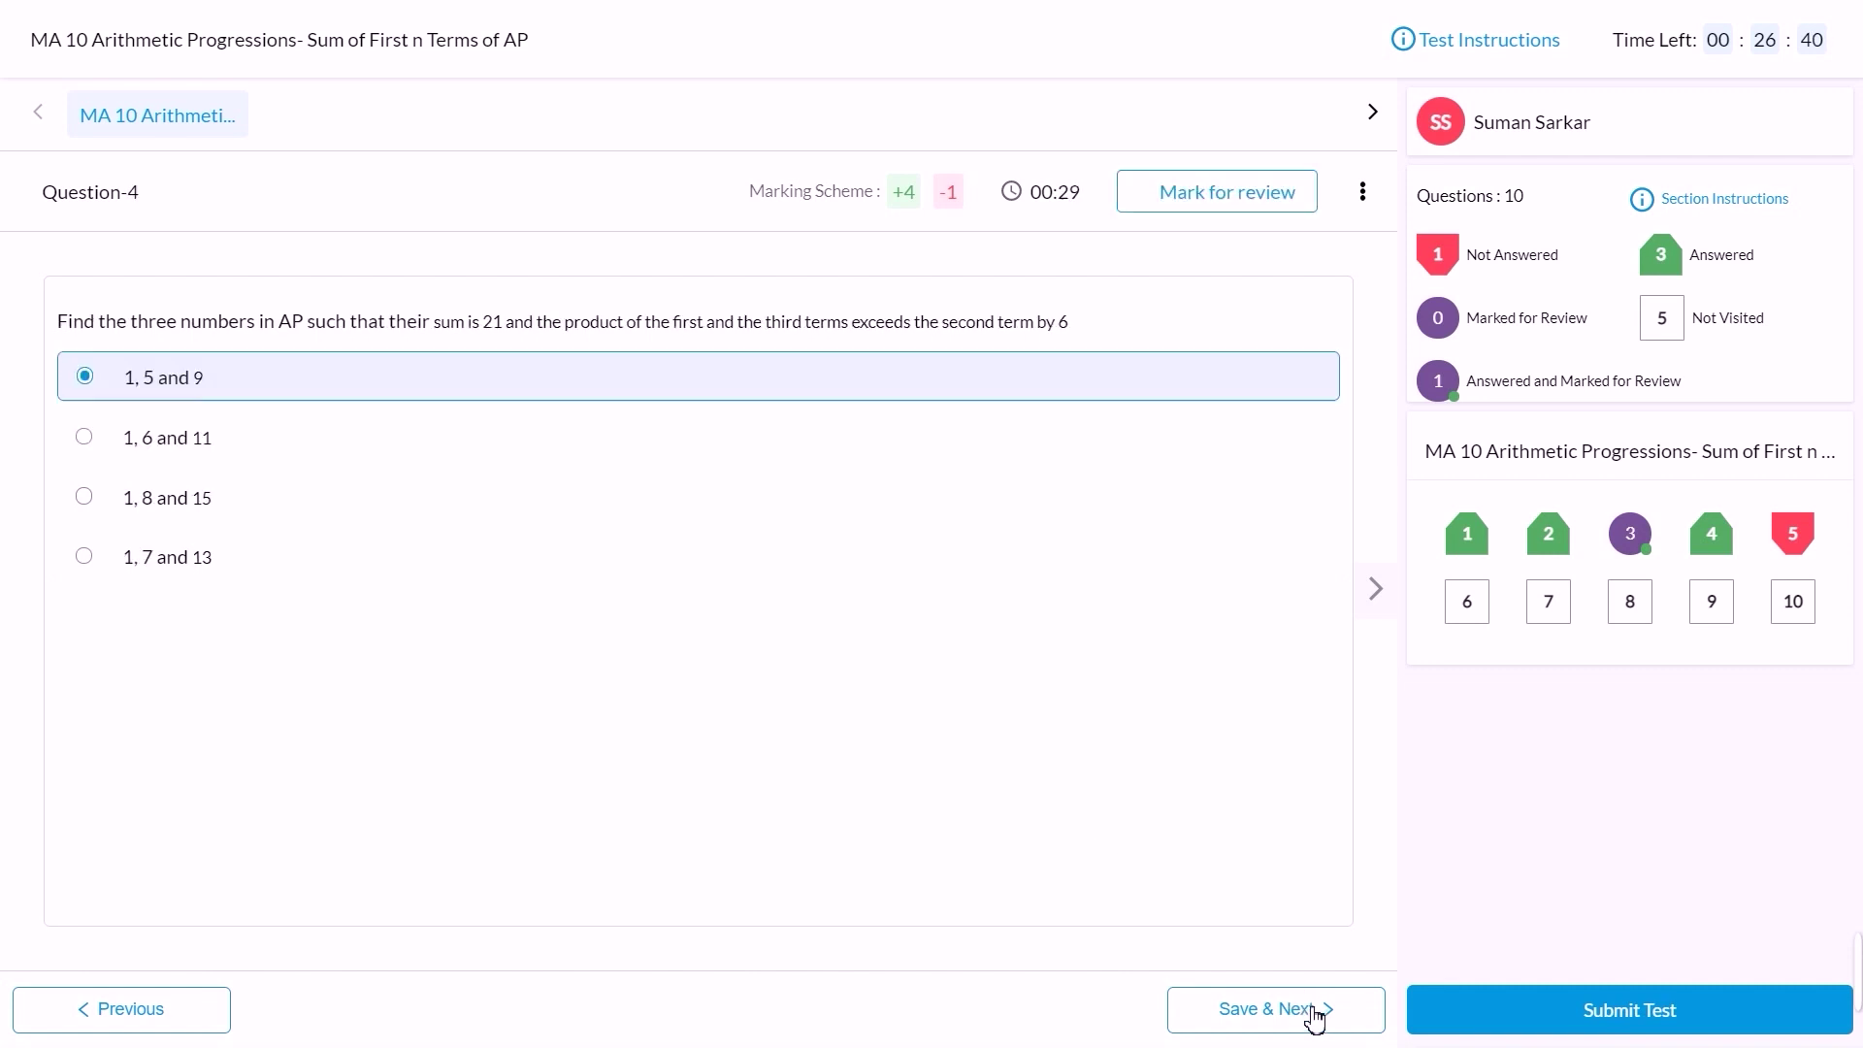
Step: Skip question 5 and choose -1175 as question 7's answer
click(1790, 536)
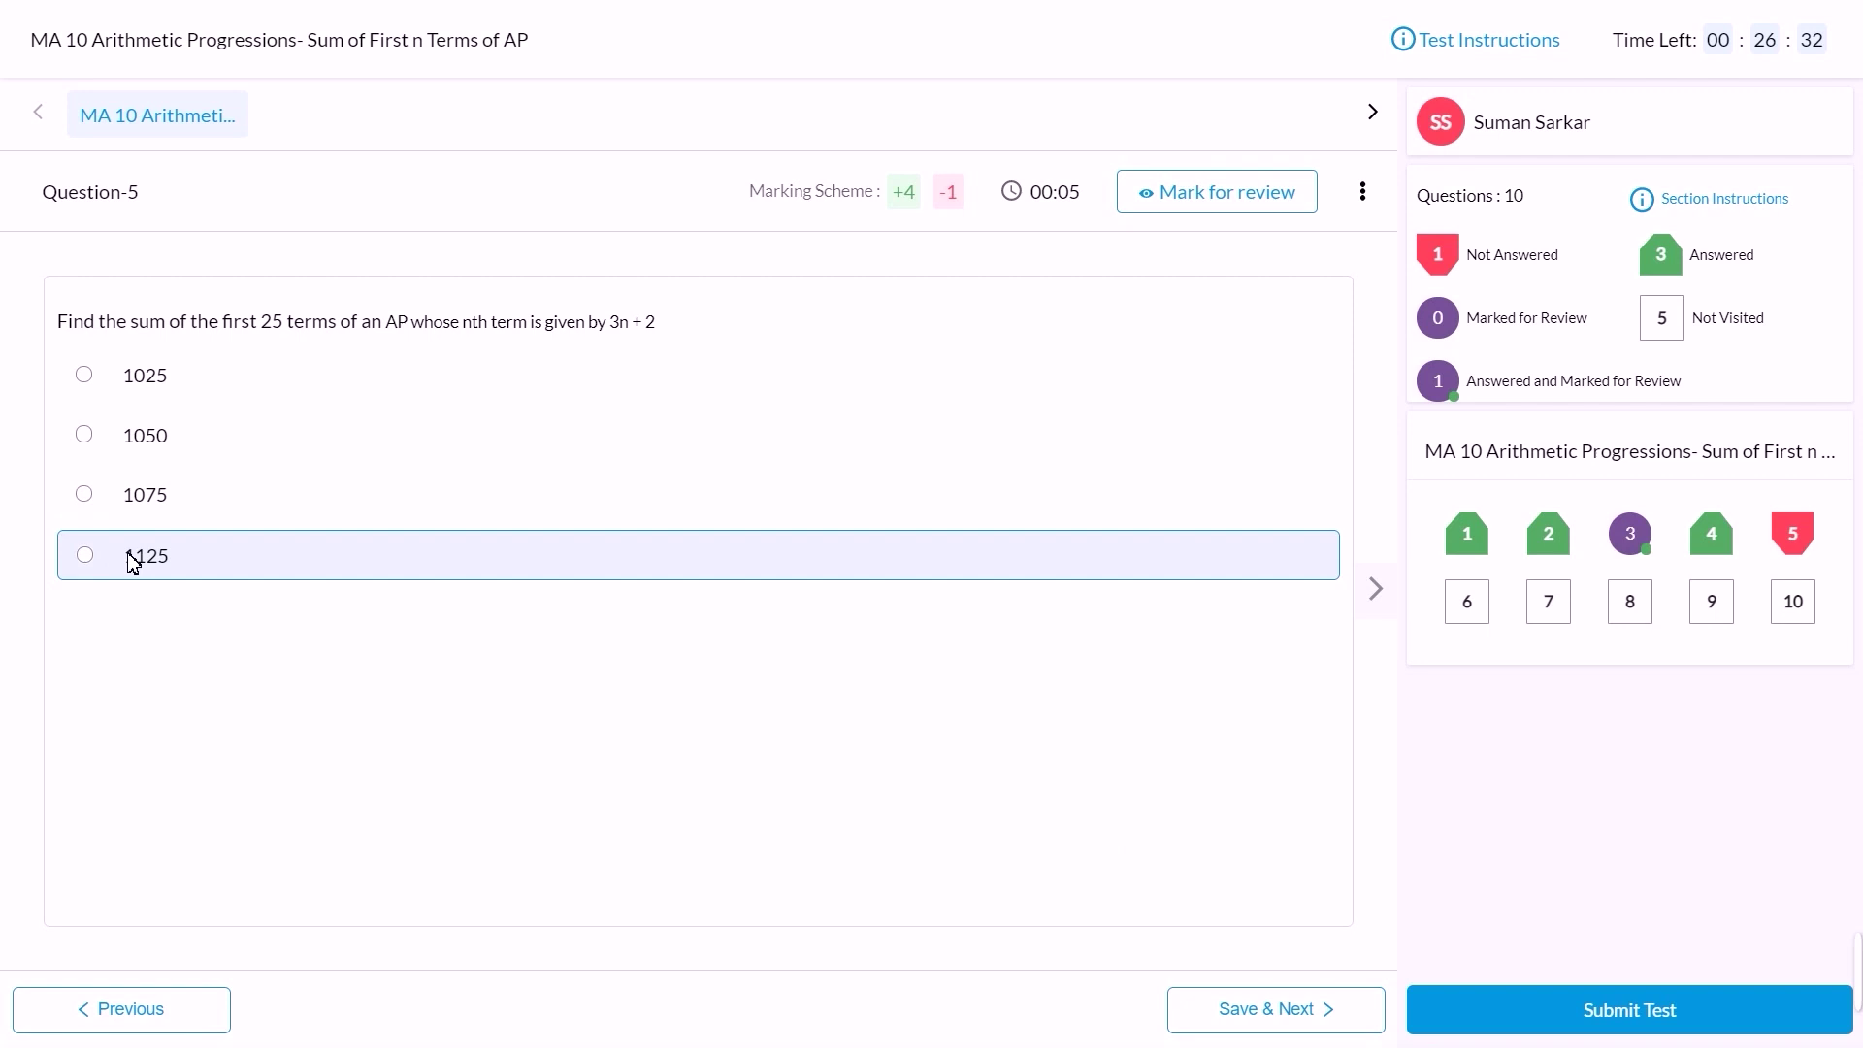
click(1571, 595)
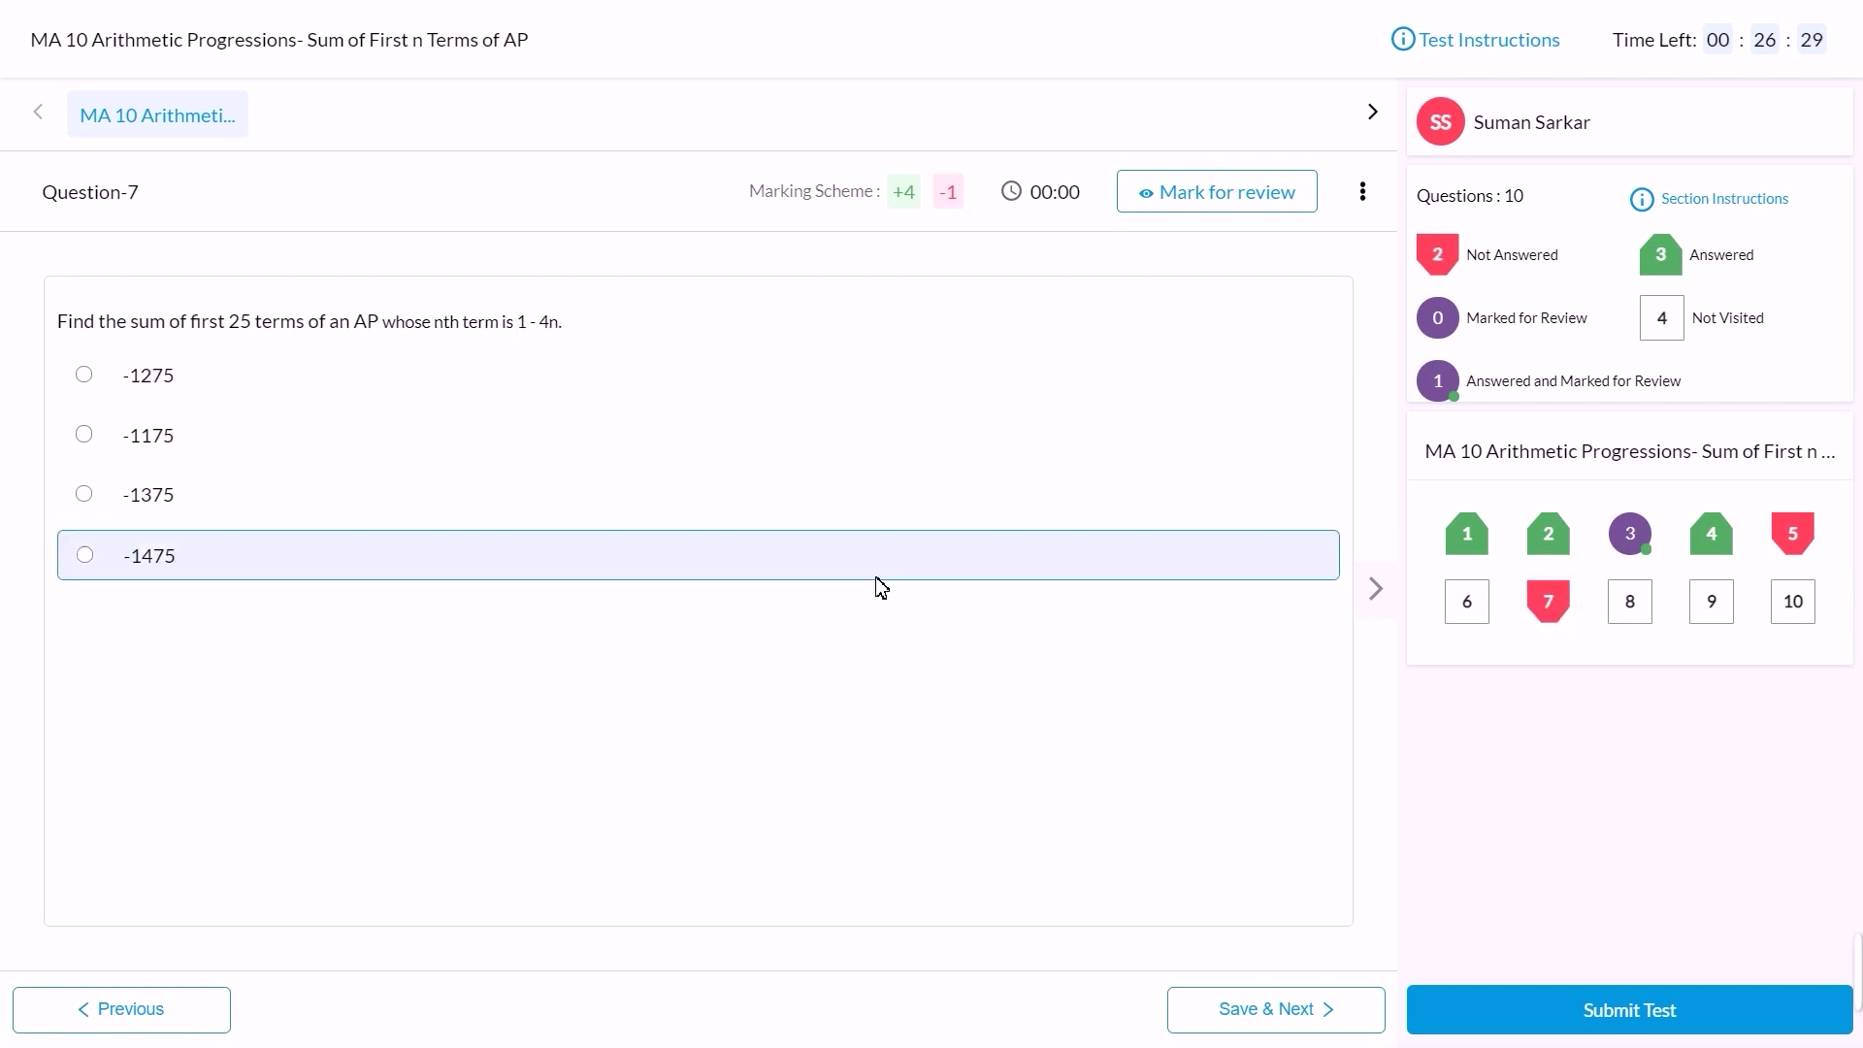
click(170, 434)
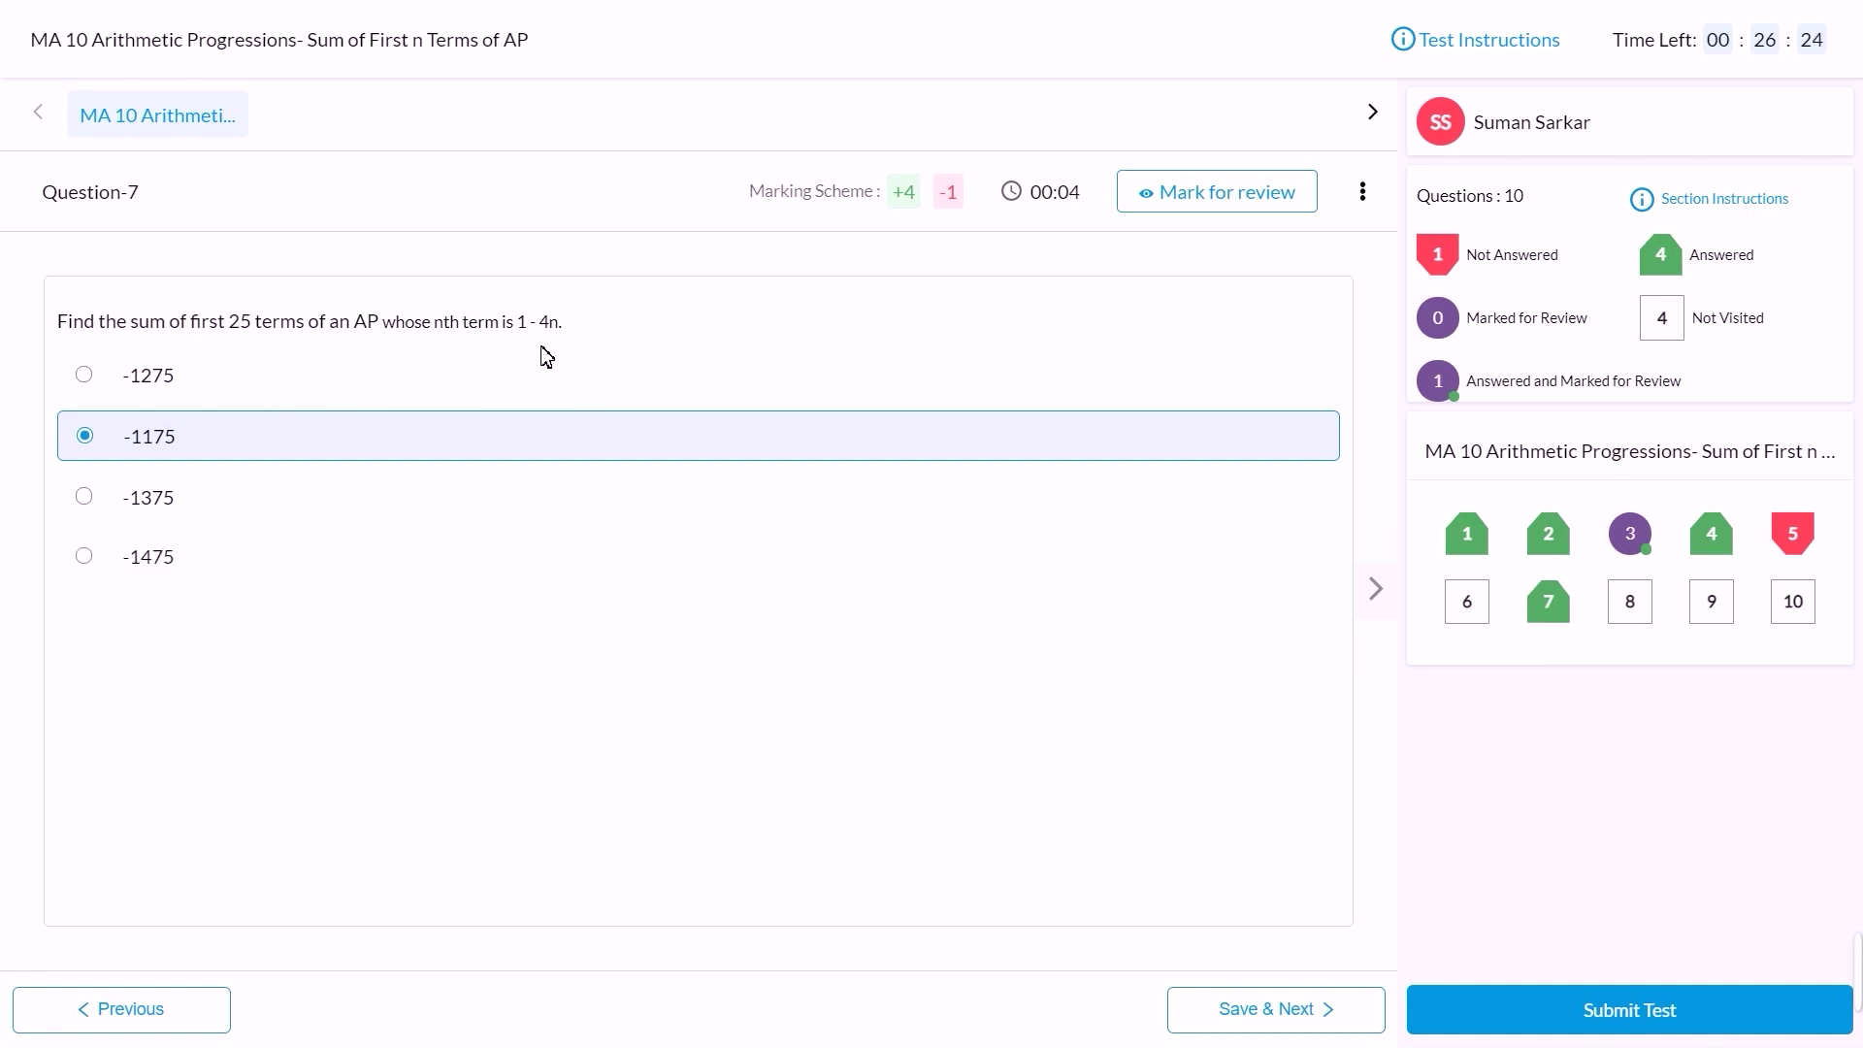
mouse_move(769, 201)
Step: Change question 7's answer to -1275 and save it
mouse_move(961, 214)
click(86, 379)
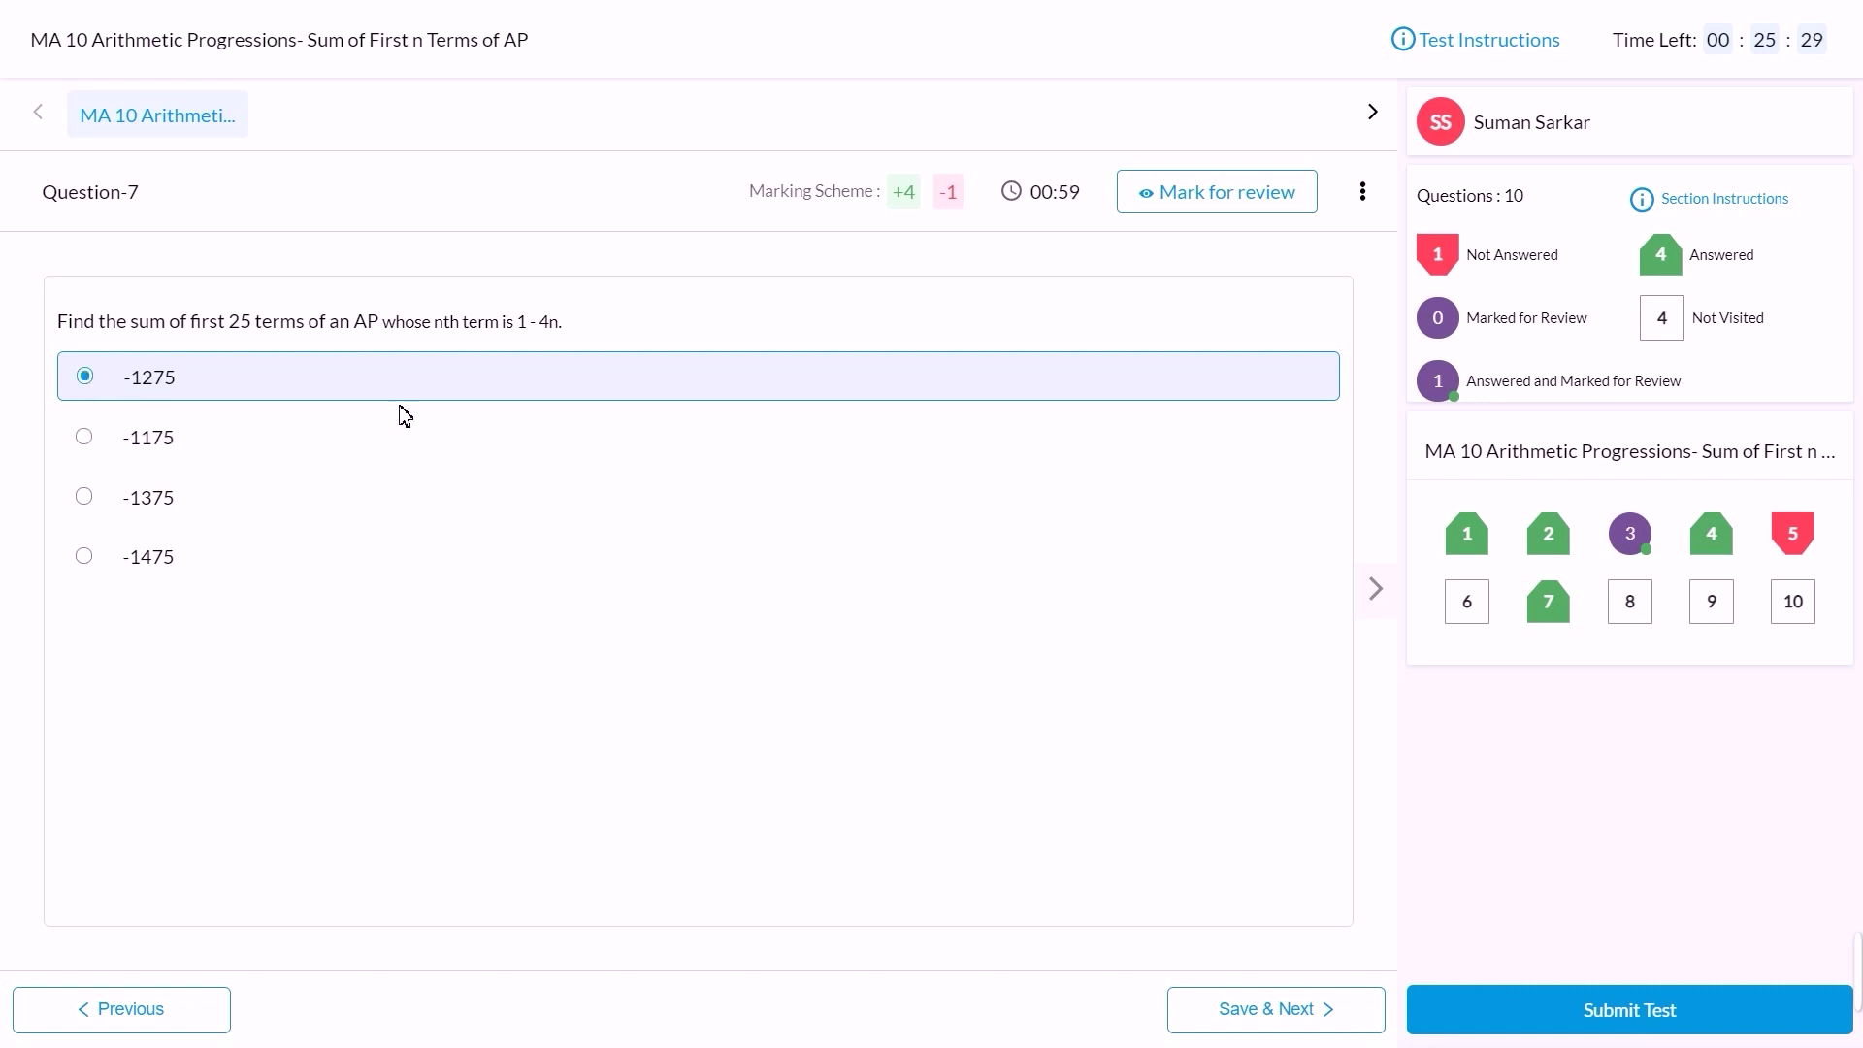
click(1279, 1026)
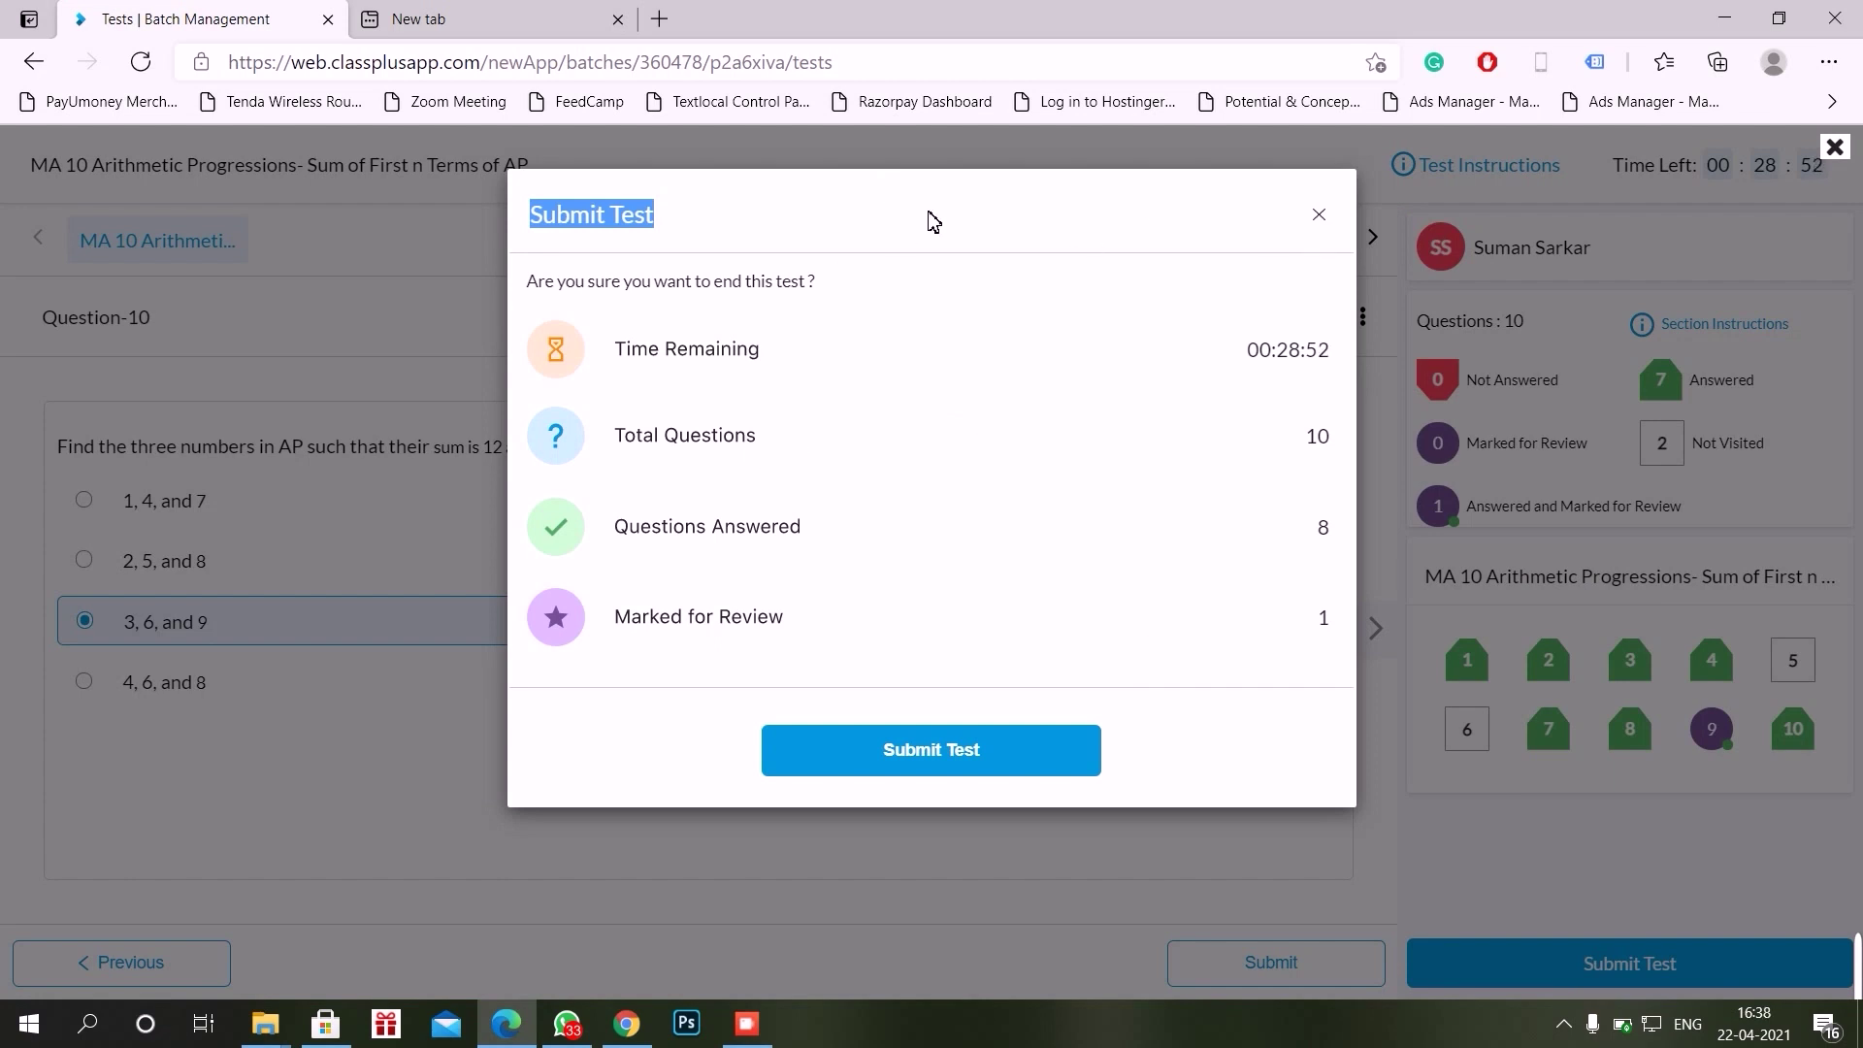
Step: Confirm the test submission so the result page shows -8 out of 40 with 0% accuracy
click(873, 215)
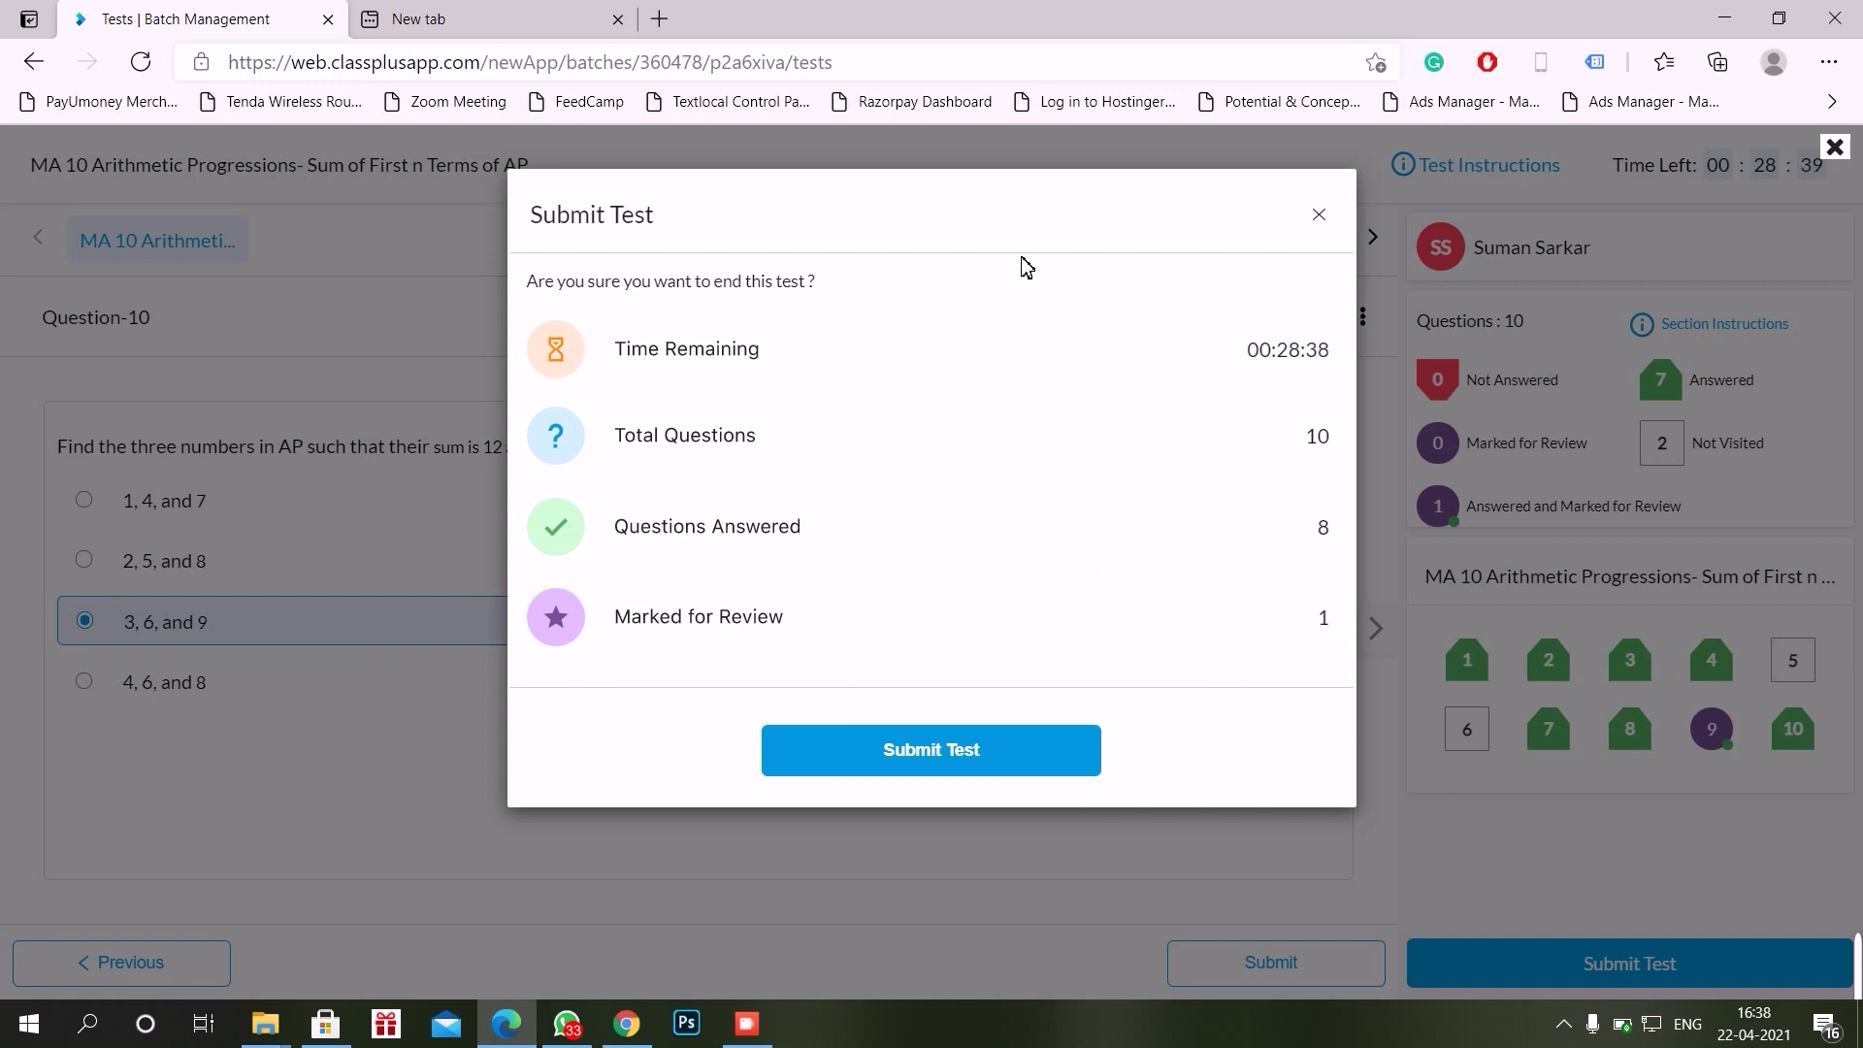
click(931, 749)
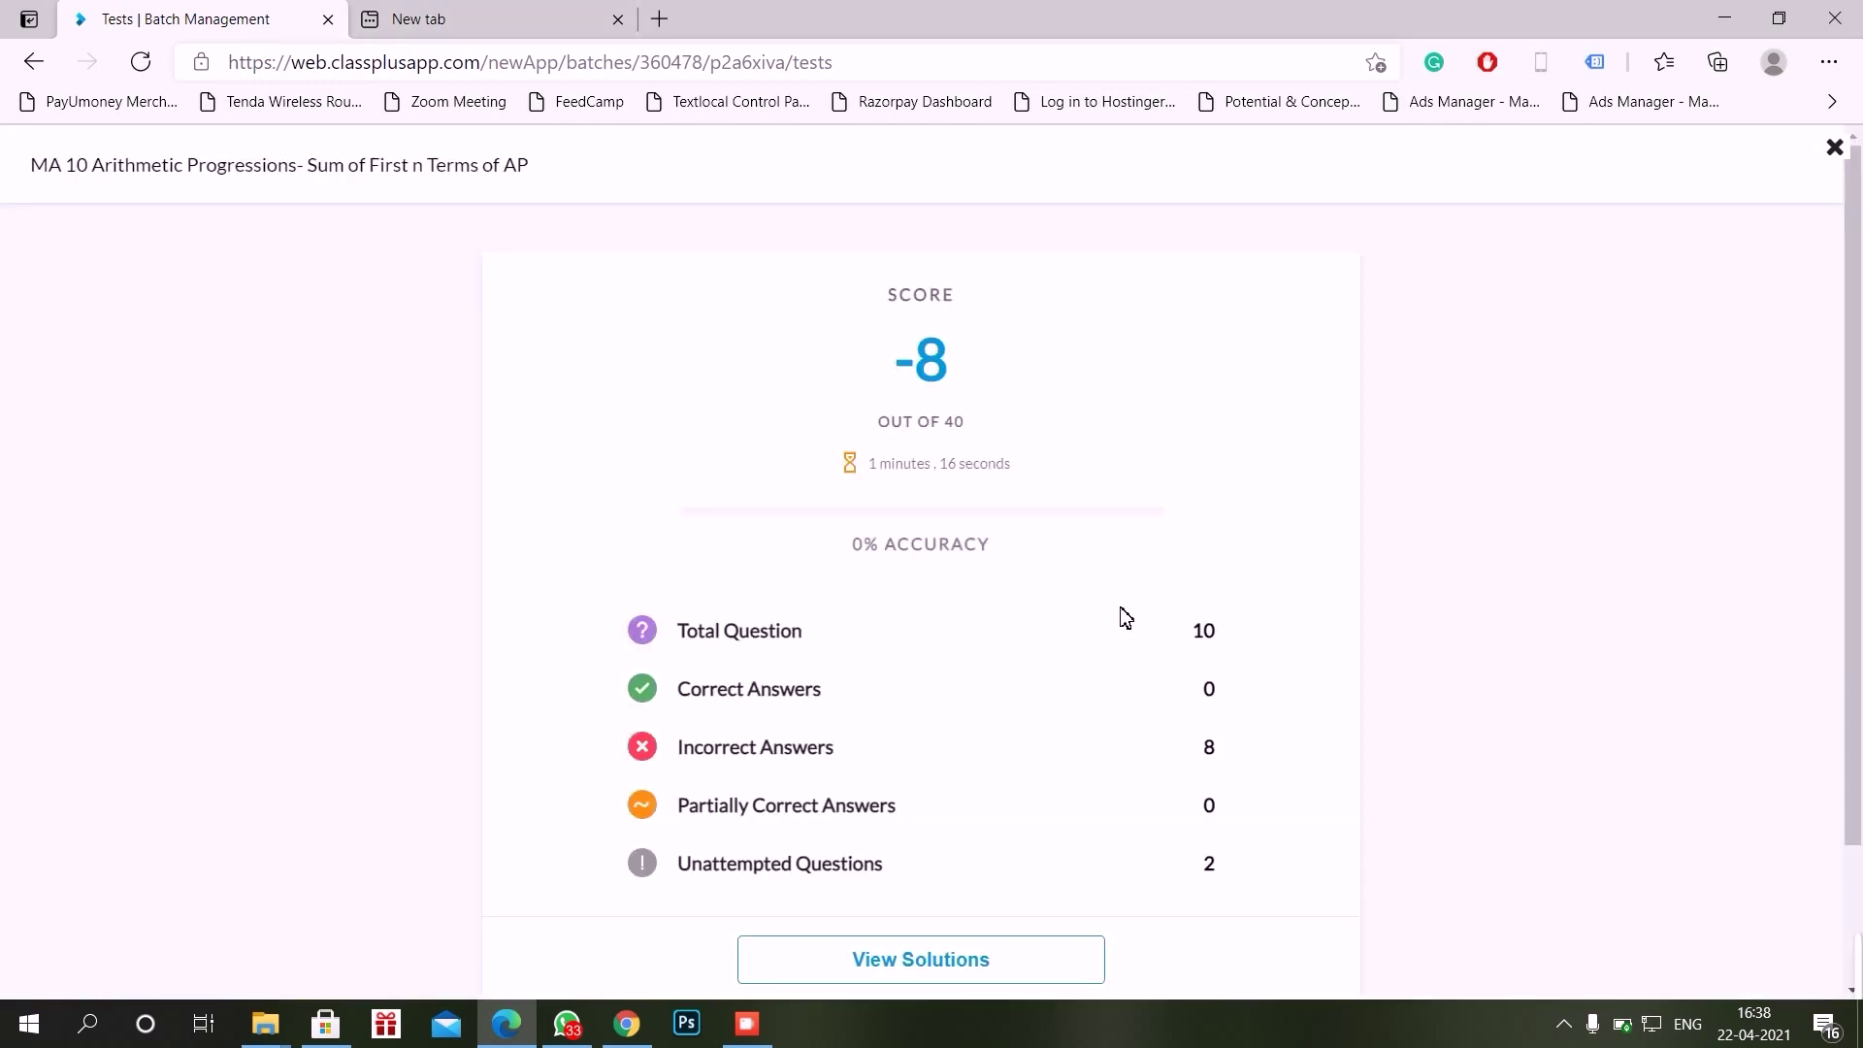
Step: Scroll through the result summary to reach the worked solutions, starting with Question 1 marked Incorrect
scroll(1047, 766, down, 2)
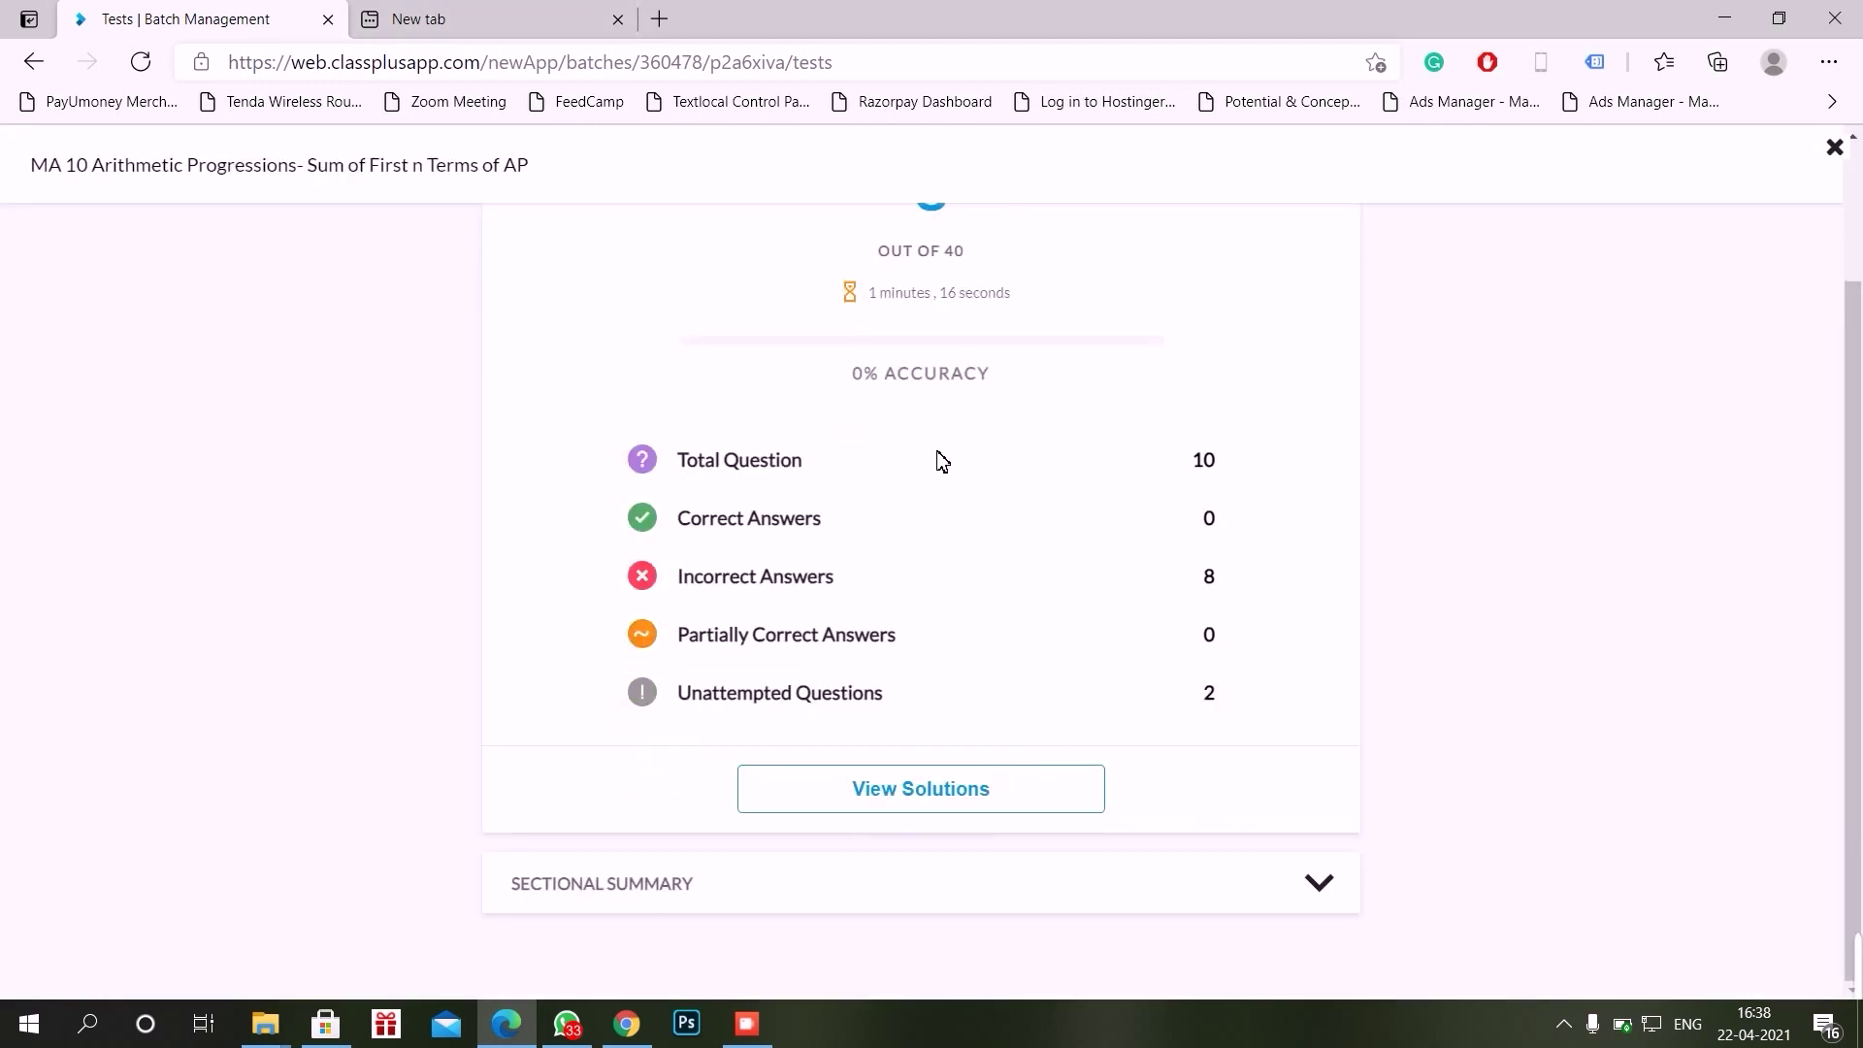
scroll(935, 457, up, 2)
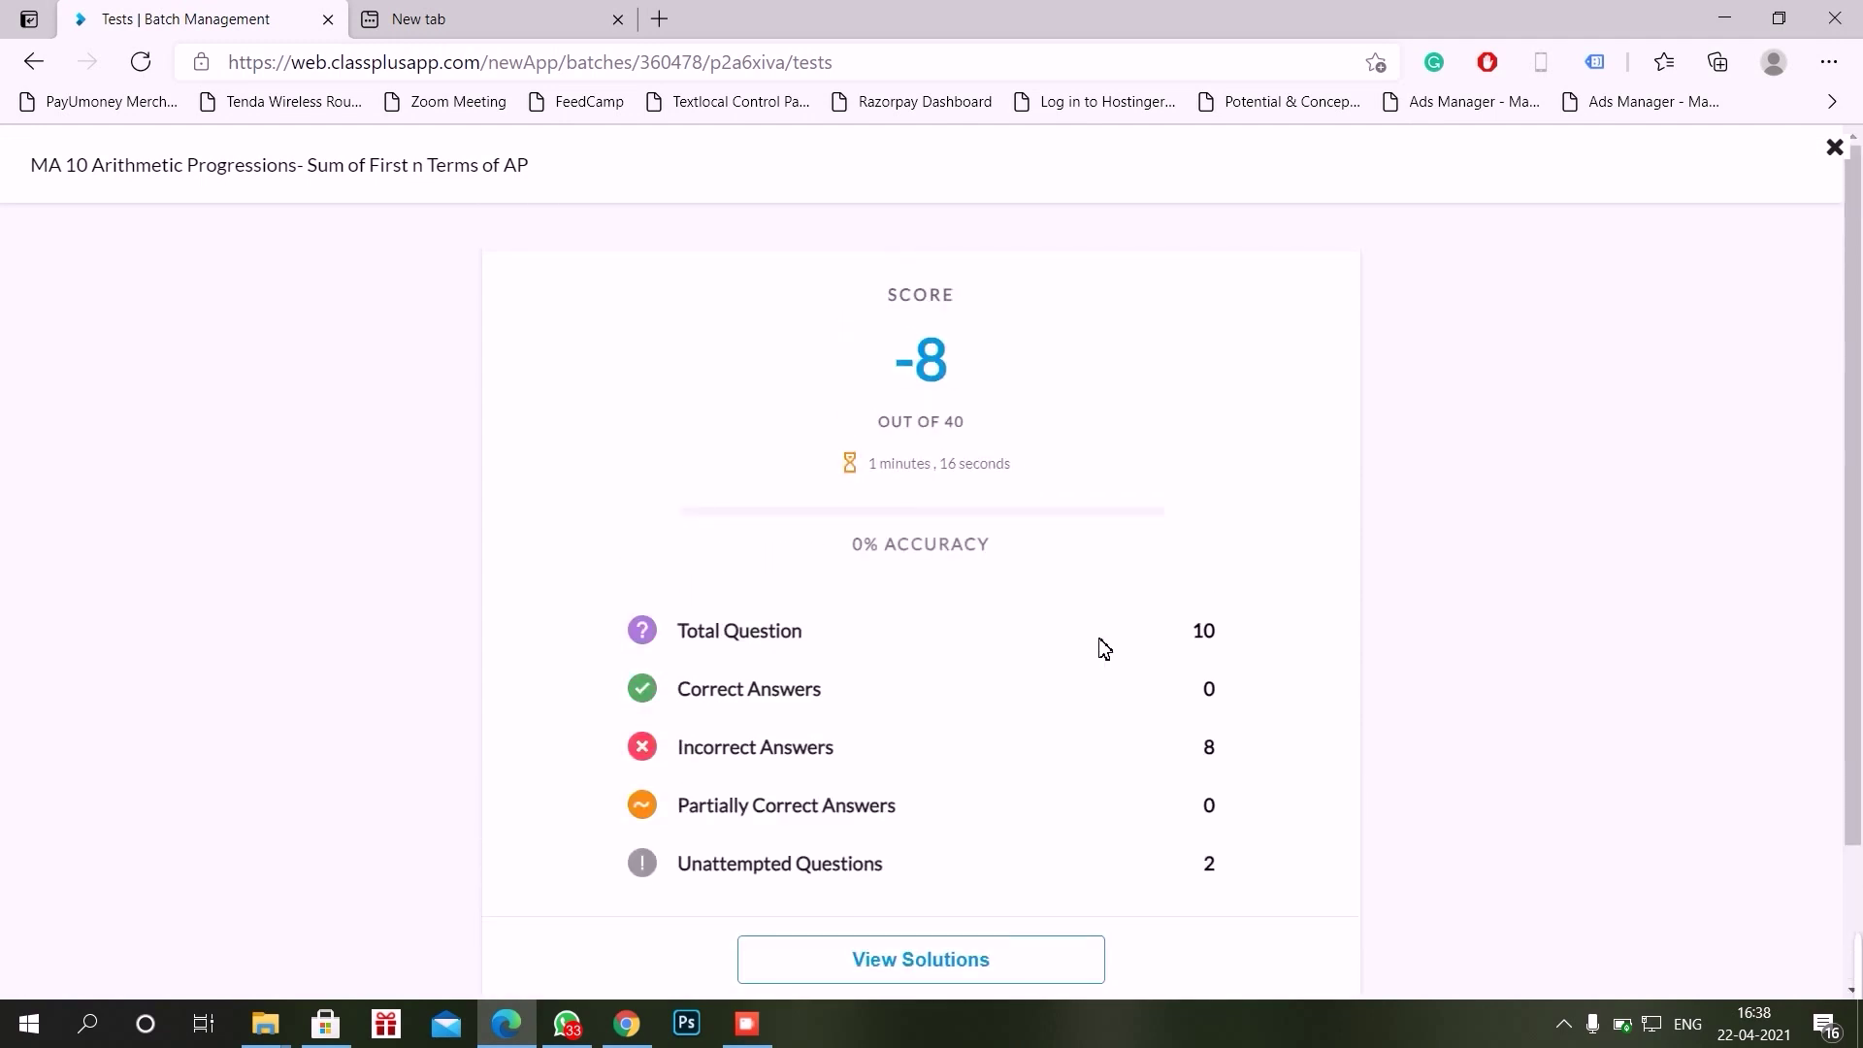
scroll(1104, 648, down, 2)
scroll(961, 486, up, 2)
scroll(1075, 638, down, 2)
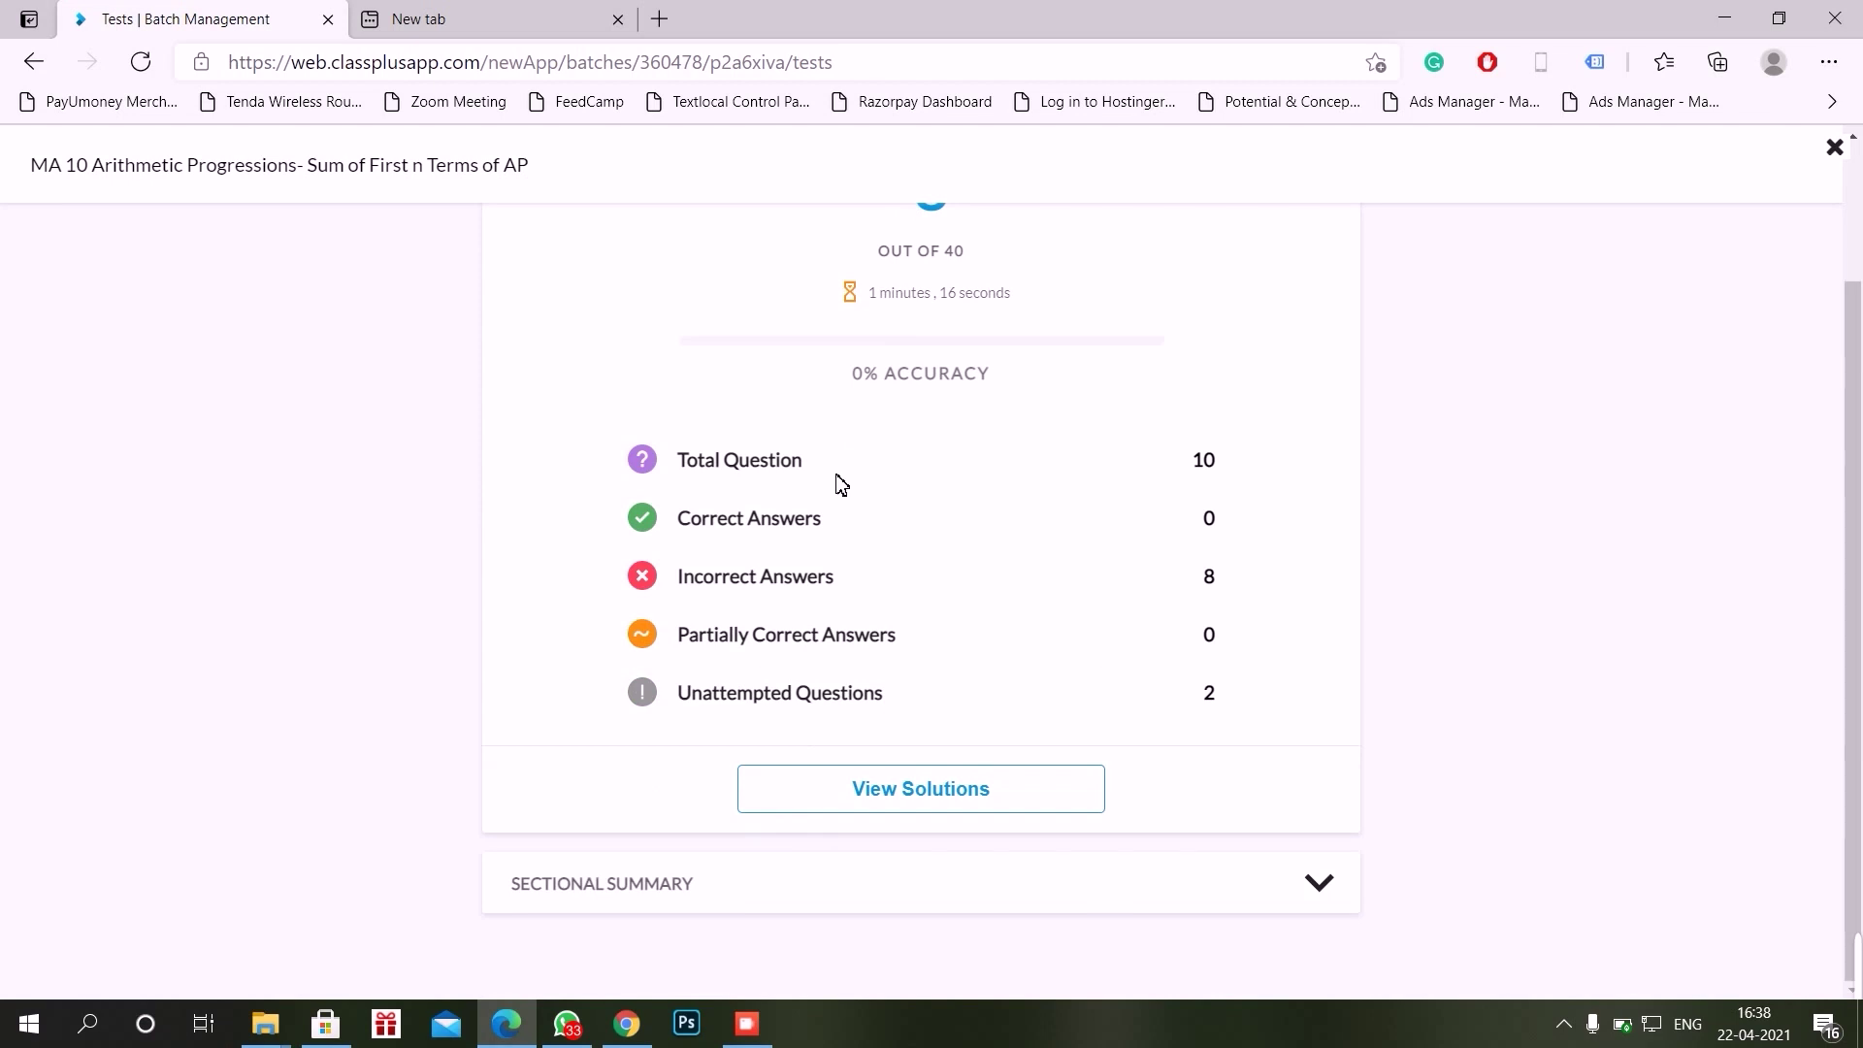
scroll(1006, 520, up, 2)
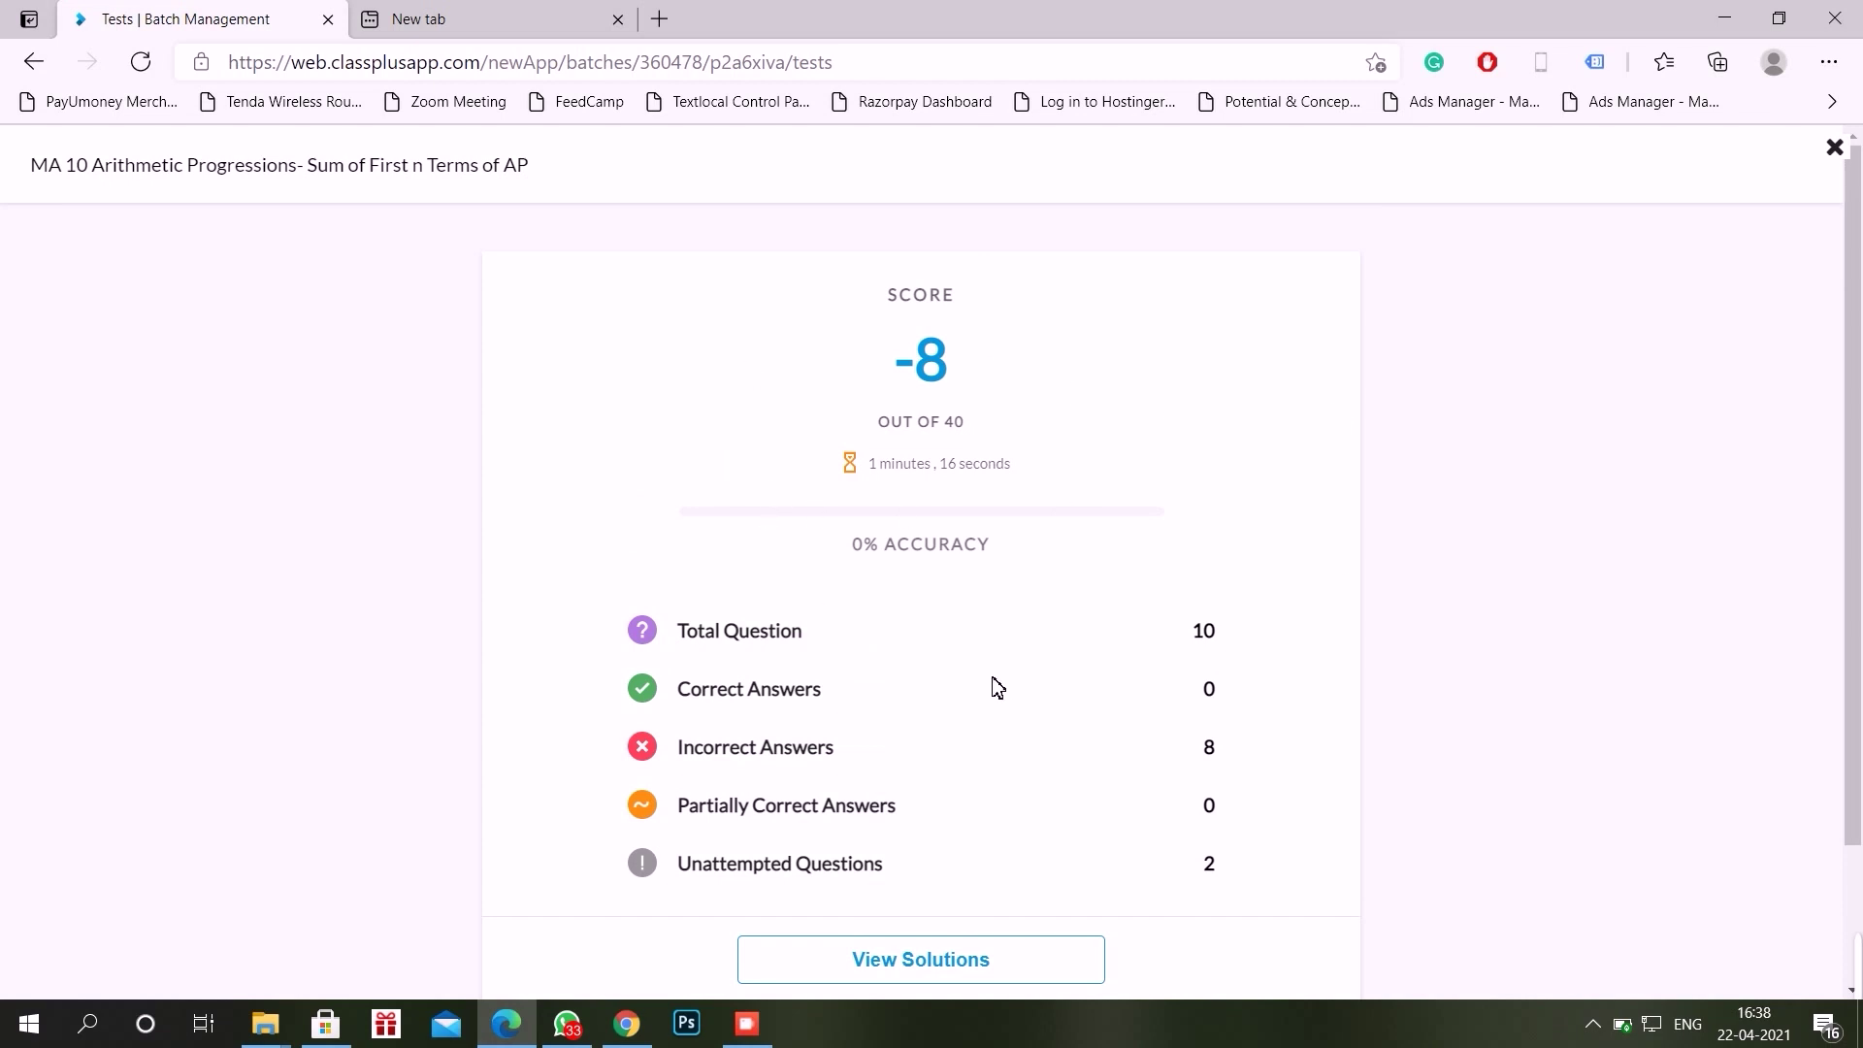
scroll(996, 687, down, 2)
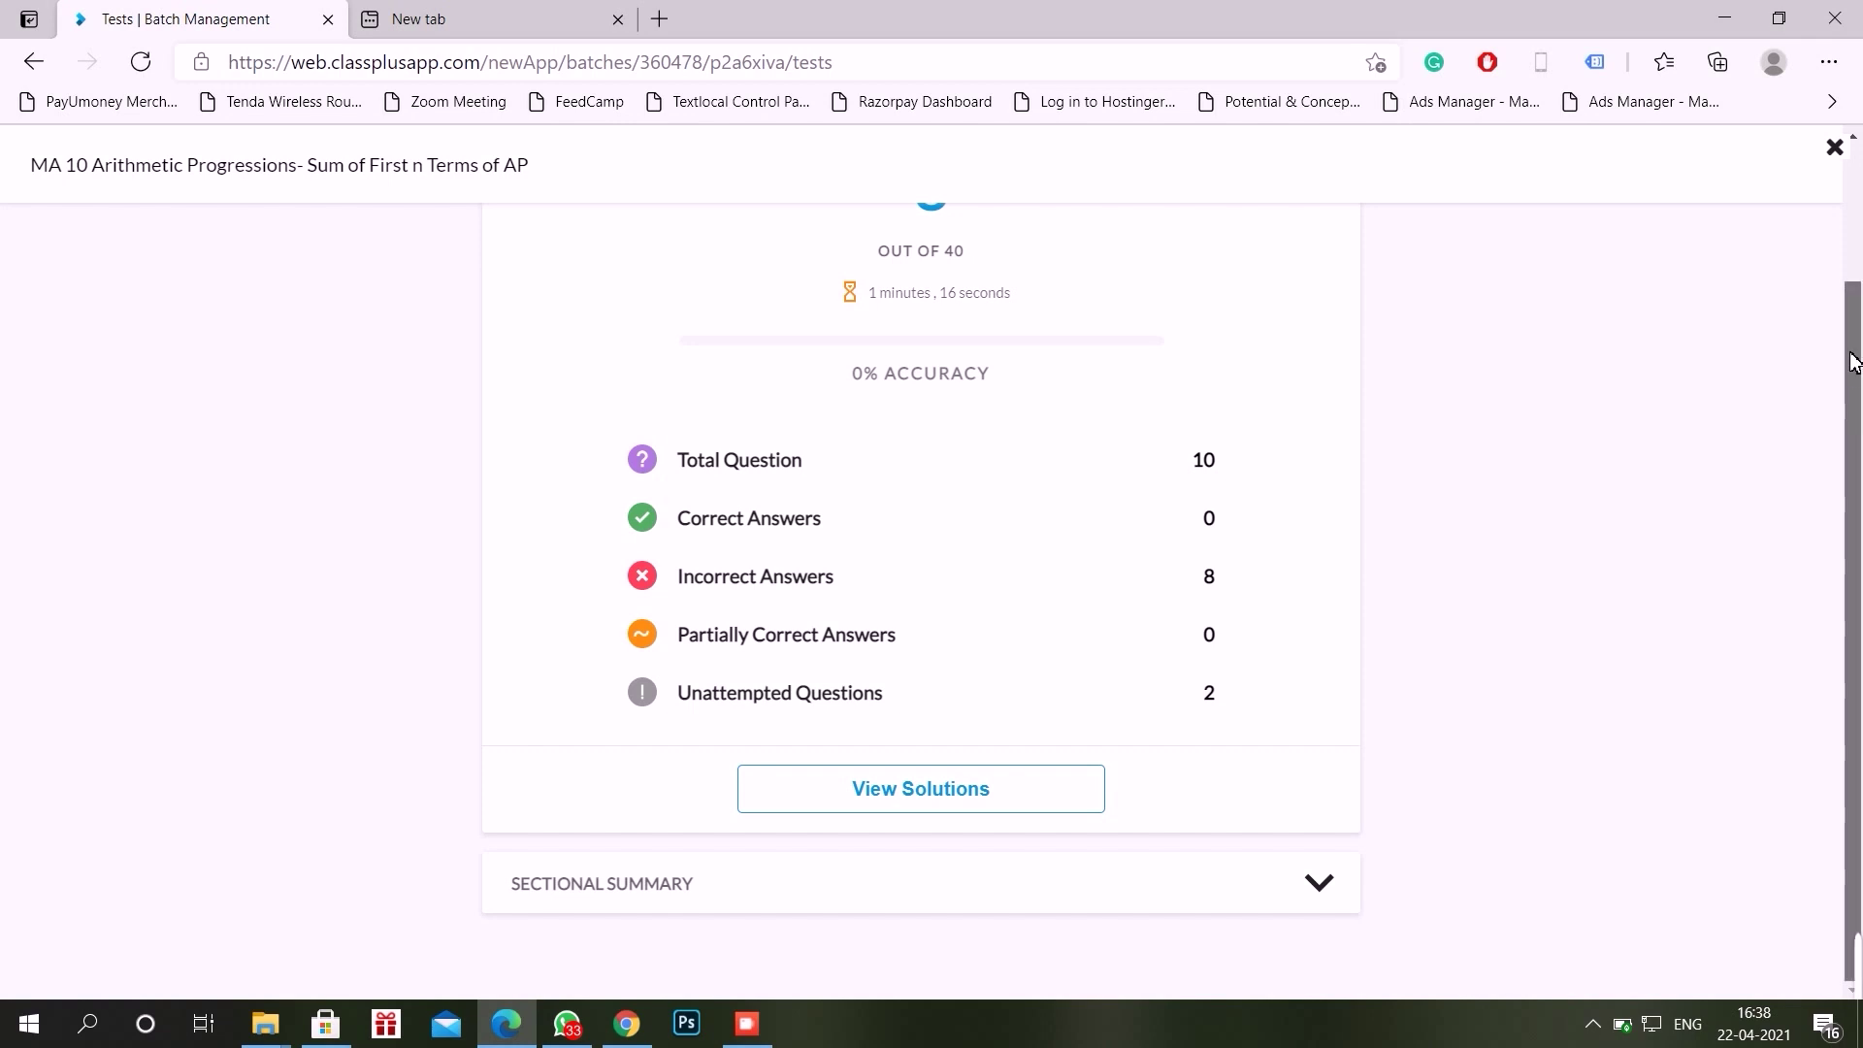
scroll(1854, 400, up, 2)
scroll(1646, 511, down, 2)
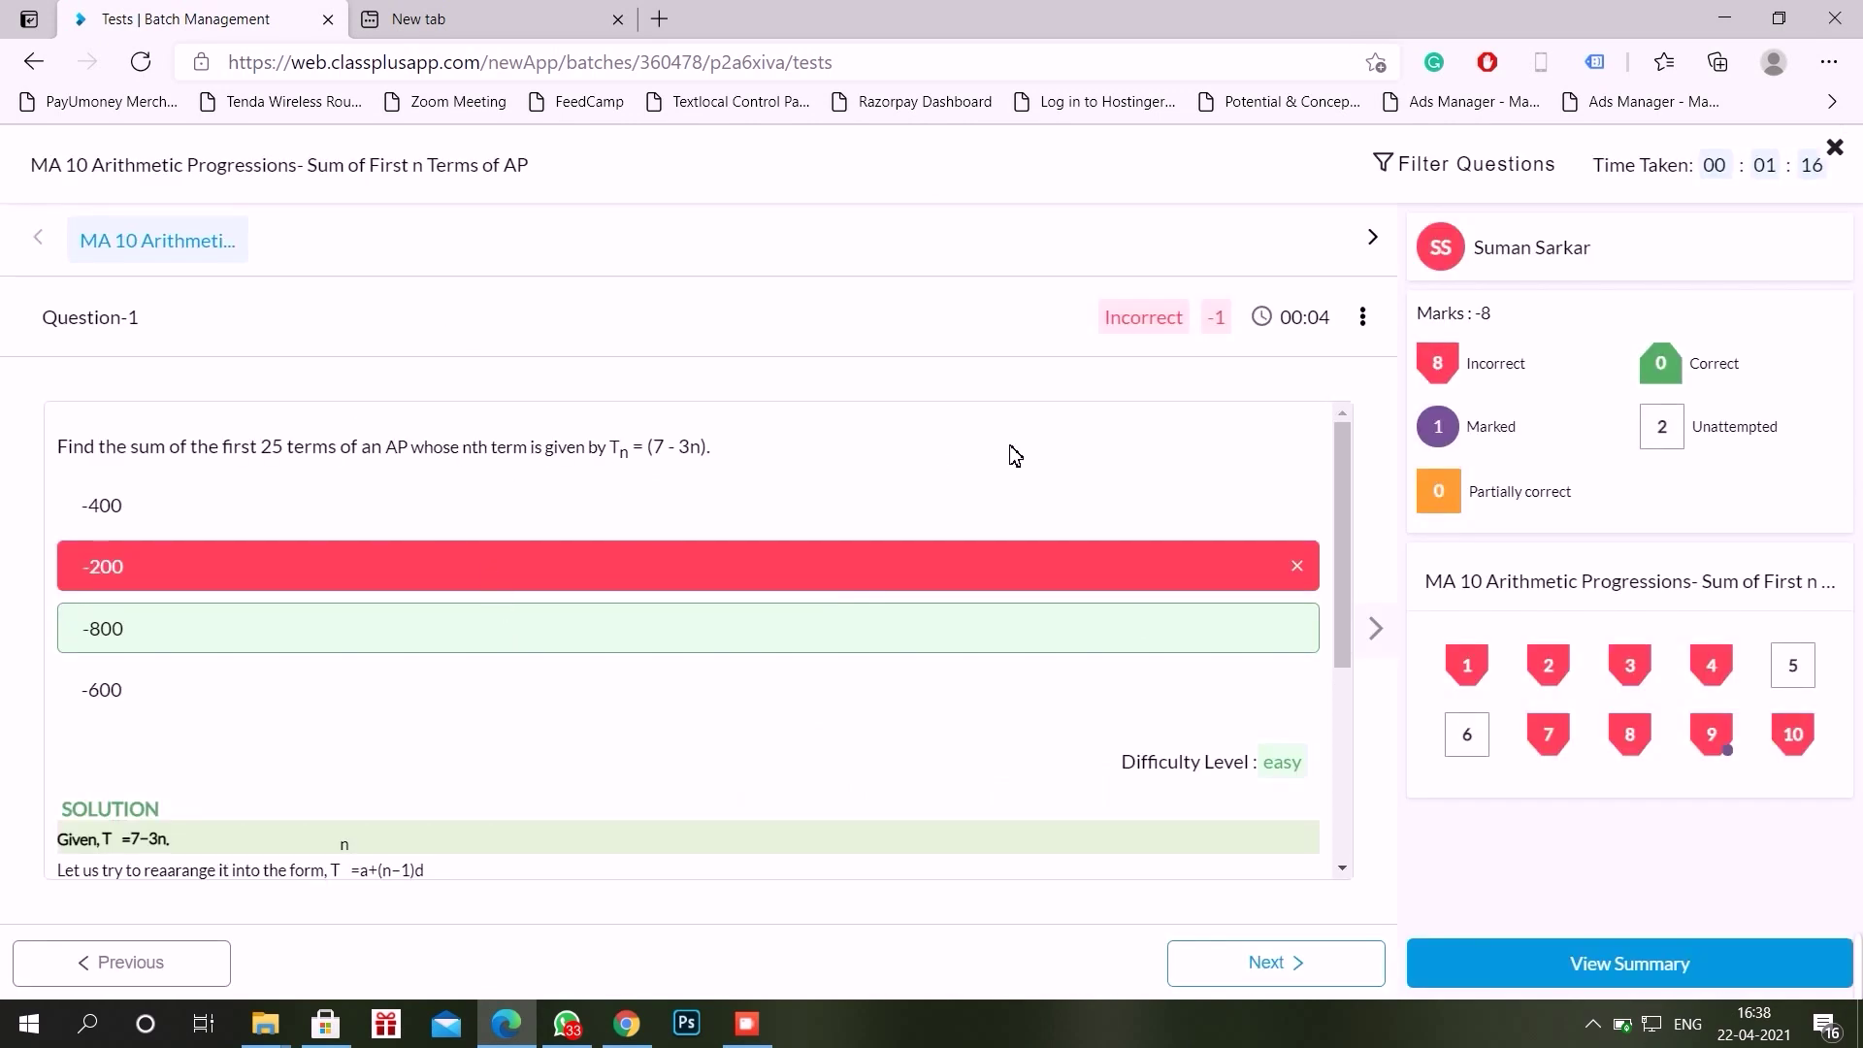
Step: Exit the solutions review and confirm, returning to the Tests list where MA 10 offers Reattempt Test
click(1837, 149)
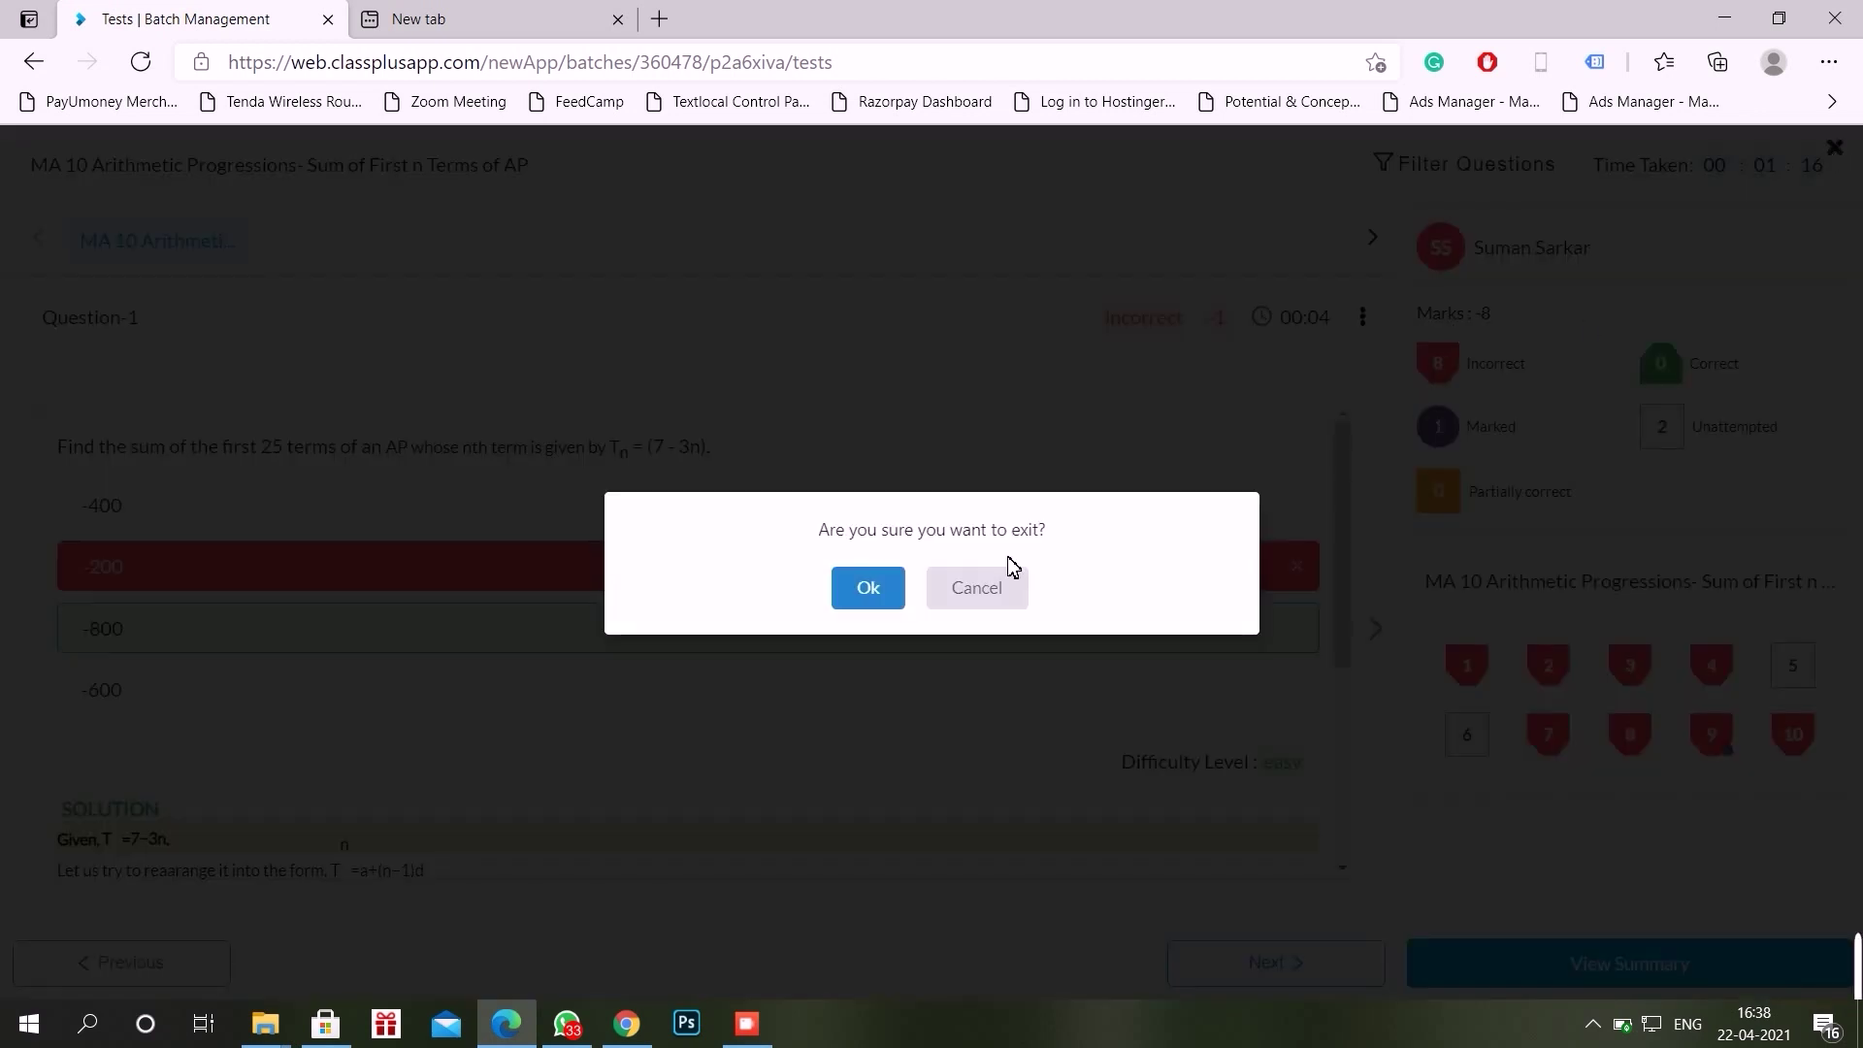
click(870, 595)
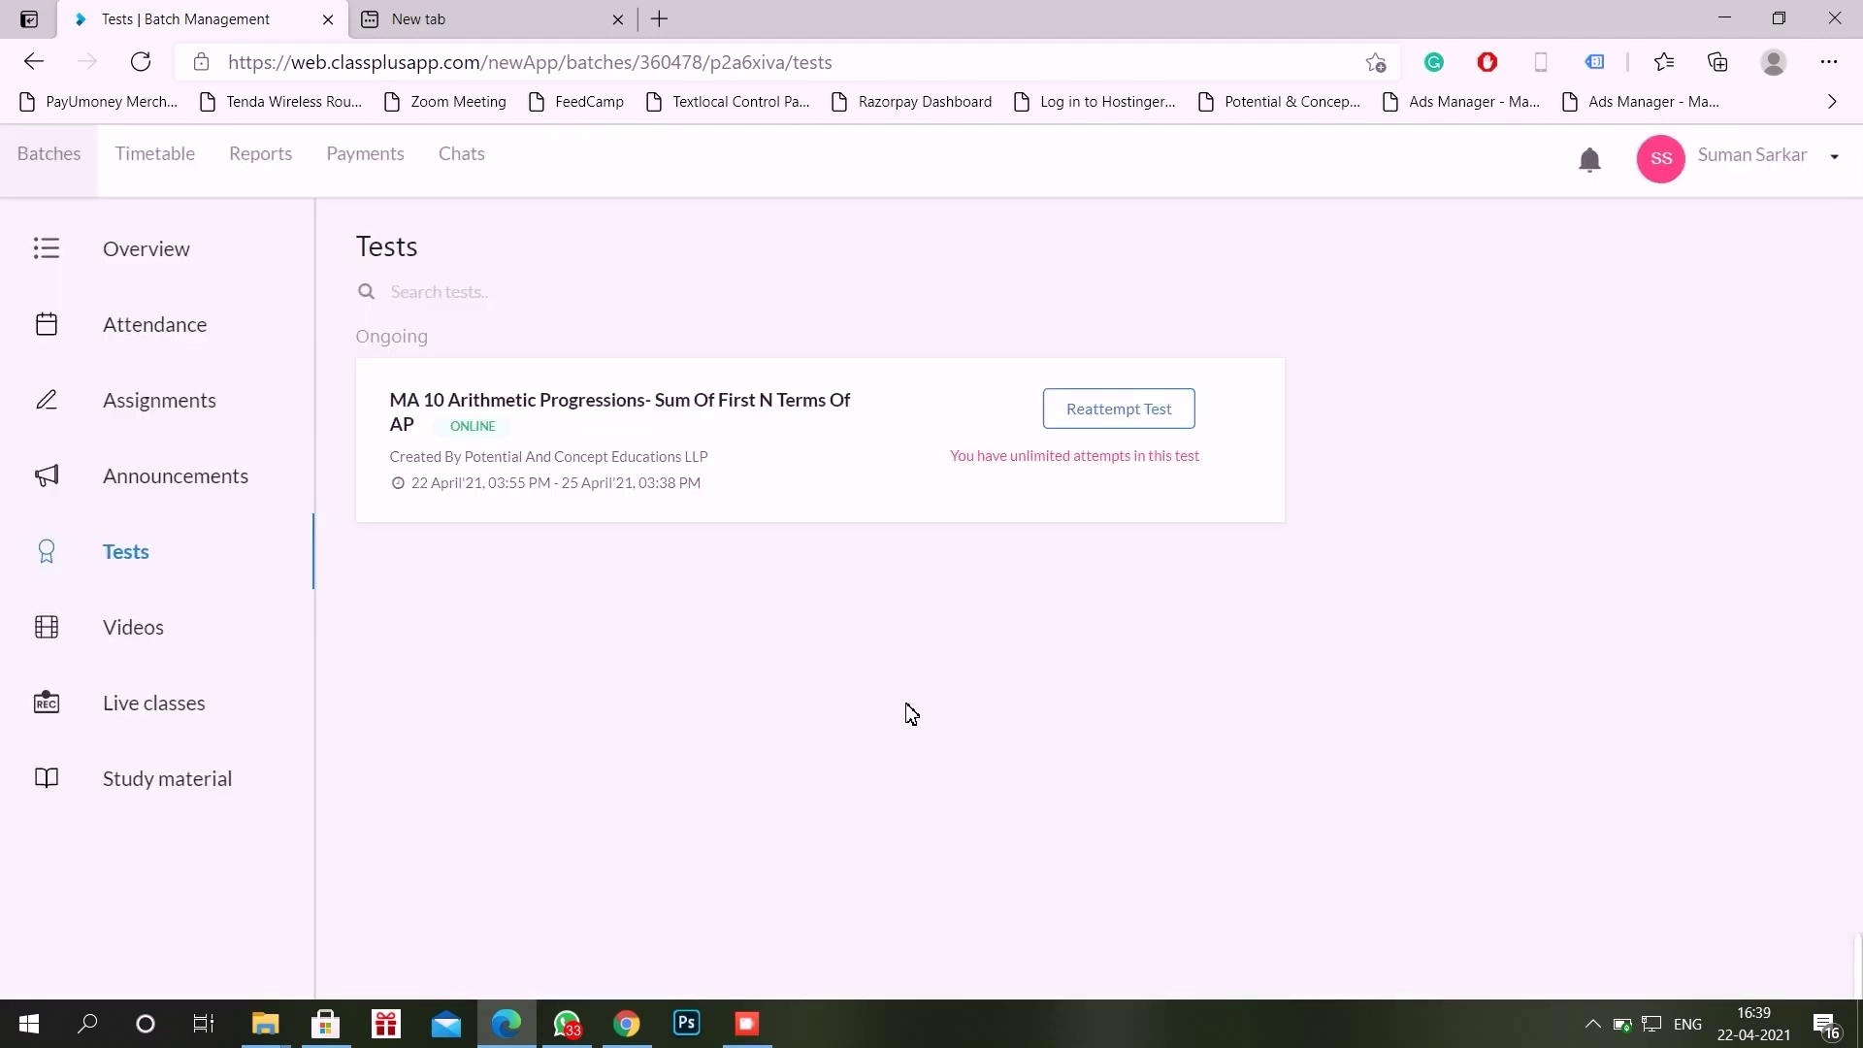